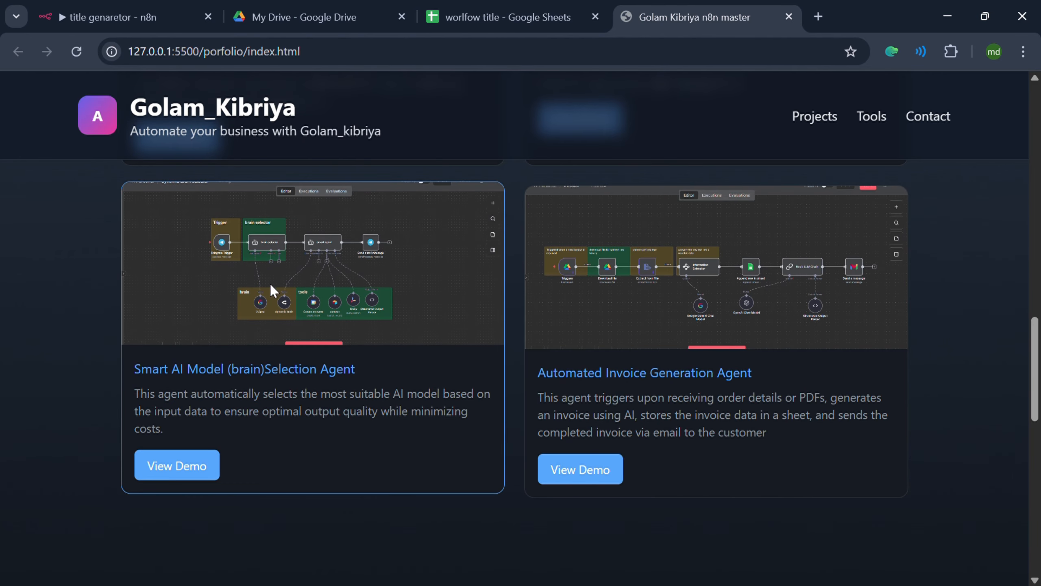
Review the project descriptions on the portfolio page, including the Smart AI Model Selection Agent and the Automated Social Media Posting Agent.
drag(135, 380, 371, 382)
drag(195, 433, 135, 396)
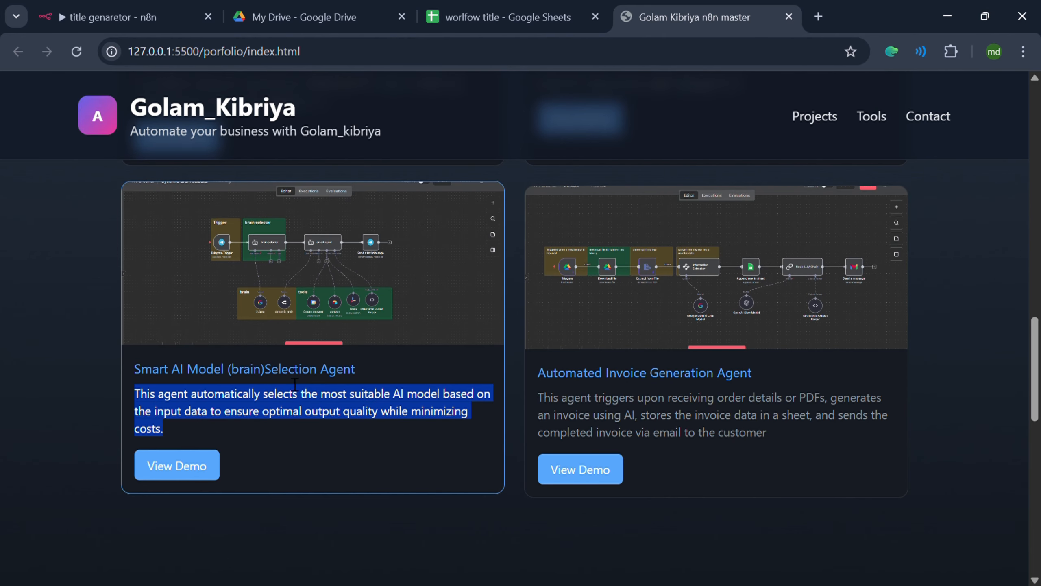
scroll(306, 406, up, 10)
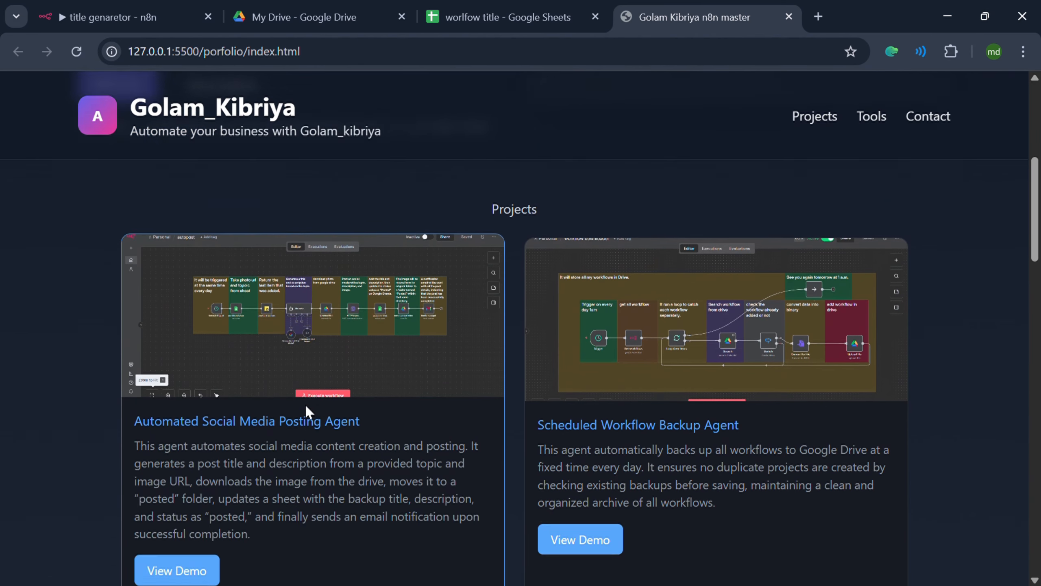
scroll(393, 419, down, 6)
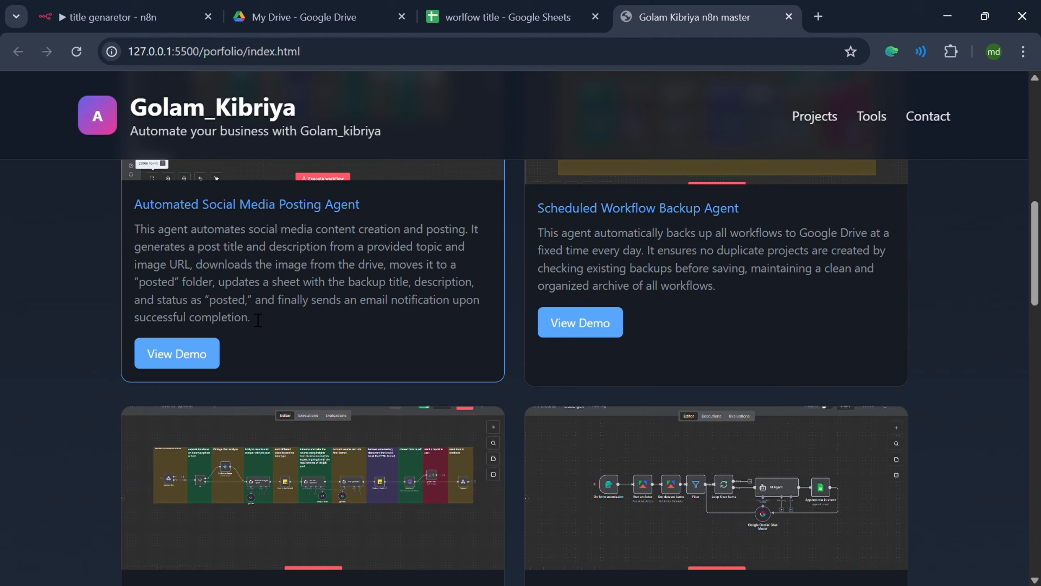
scroll(258, 320, up, 4)
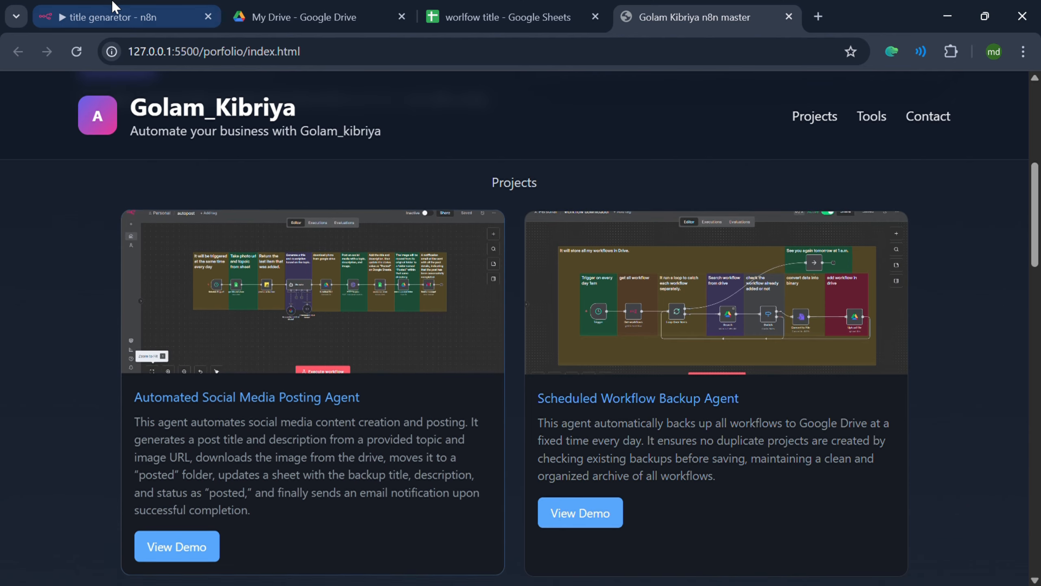
Switch to the title genaretor workflow in n8n and look over its full node chain.
click(103, 22)
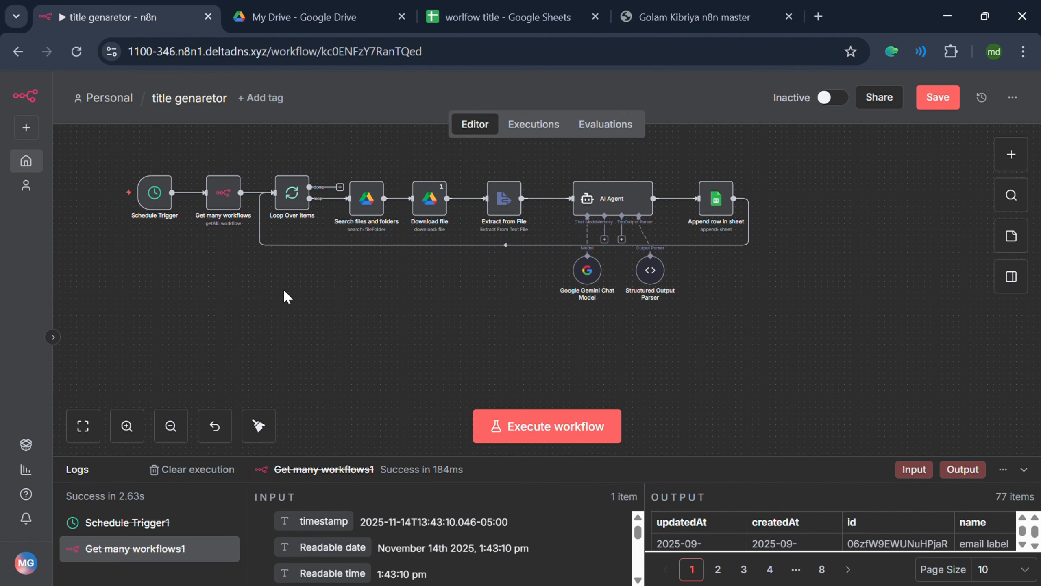
scroll(270, 353, up, 3)
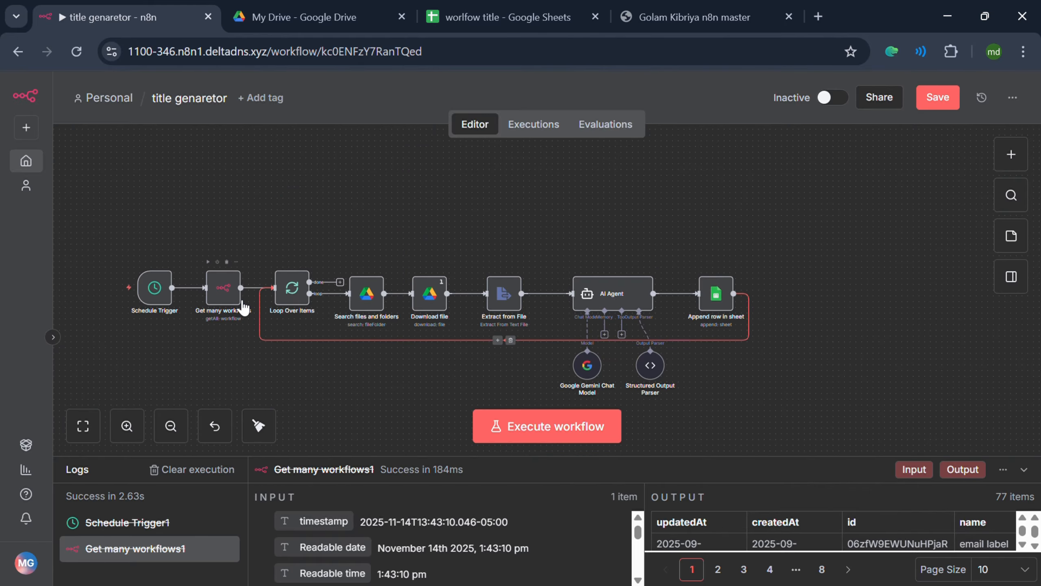
scroll(332, 374, up, 3)
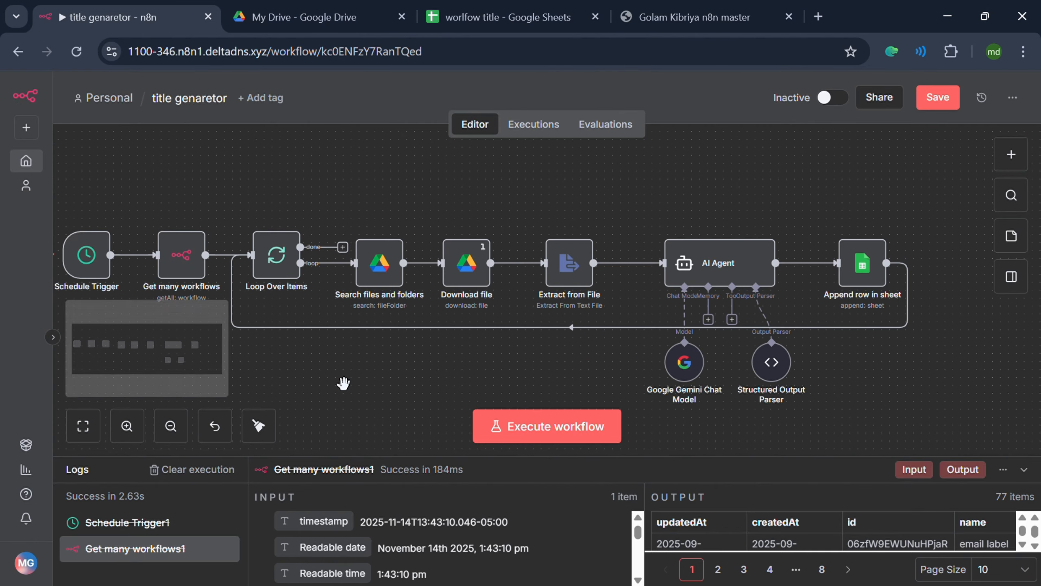
drag(304, 362, 382, 349)
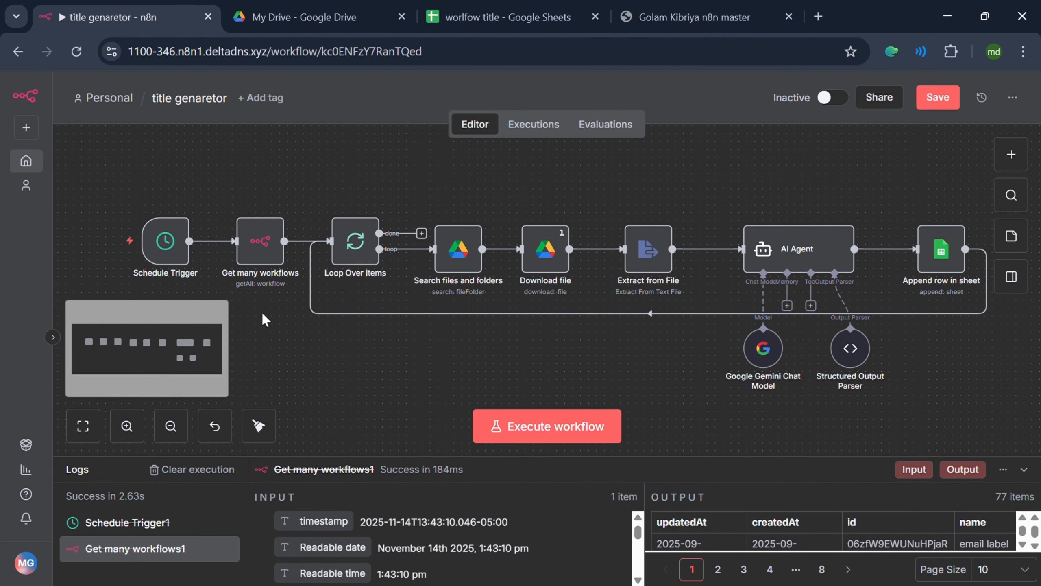
Examine the Schedule Trigger node's interval, days between triggers and trigger time, and return to the canvas.
double_click(172, 250)
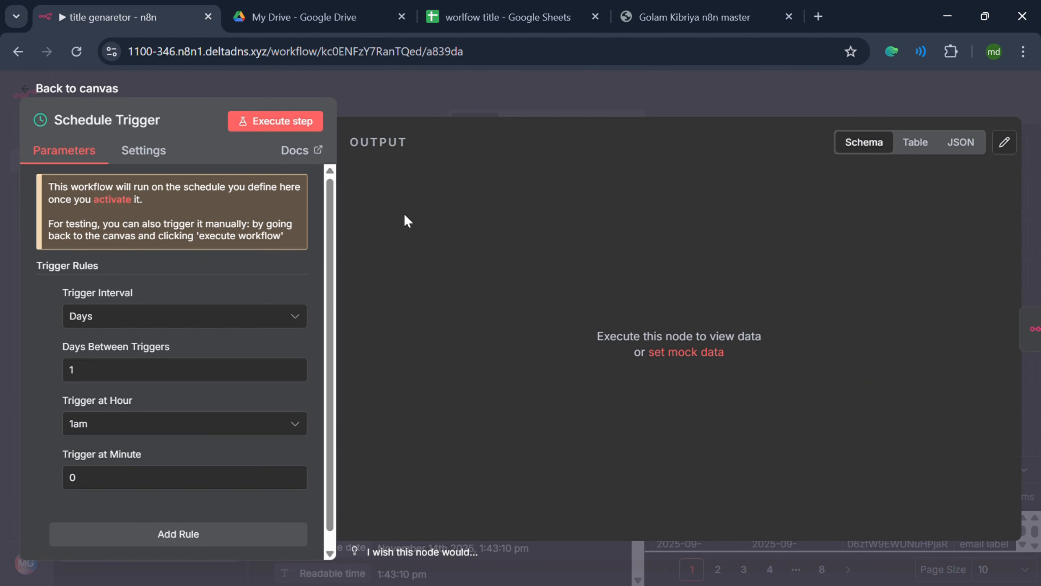
click(379, 102)
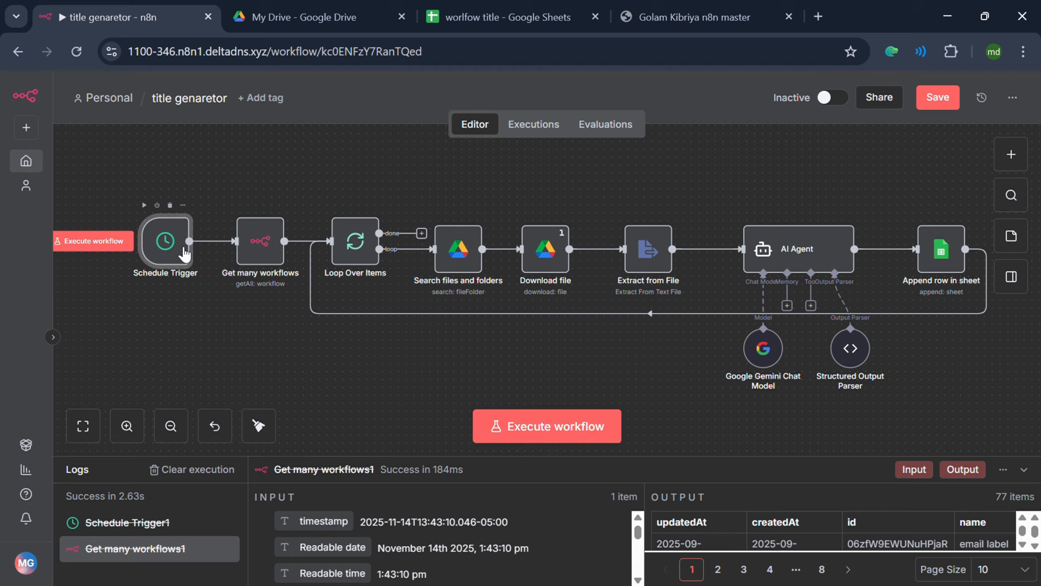
double_click(165, 255)
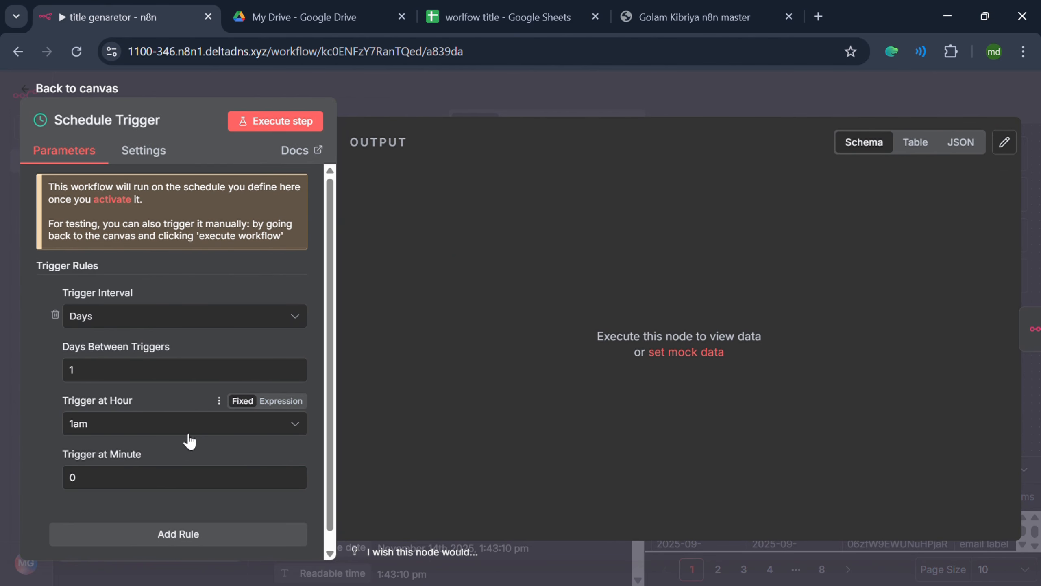
click(196, 369)
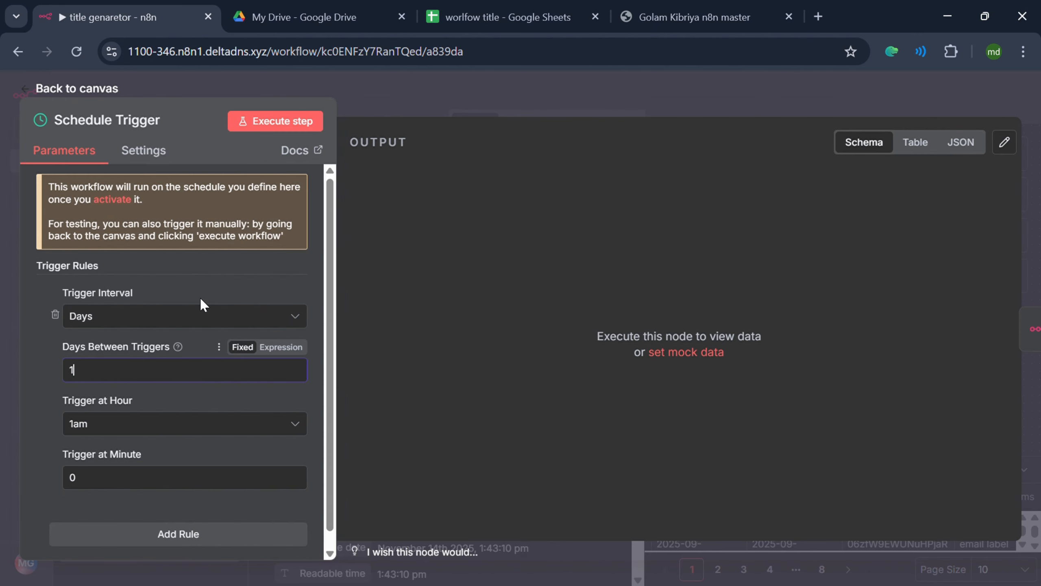
click(411, 90)
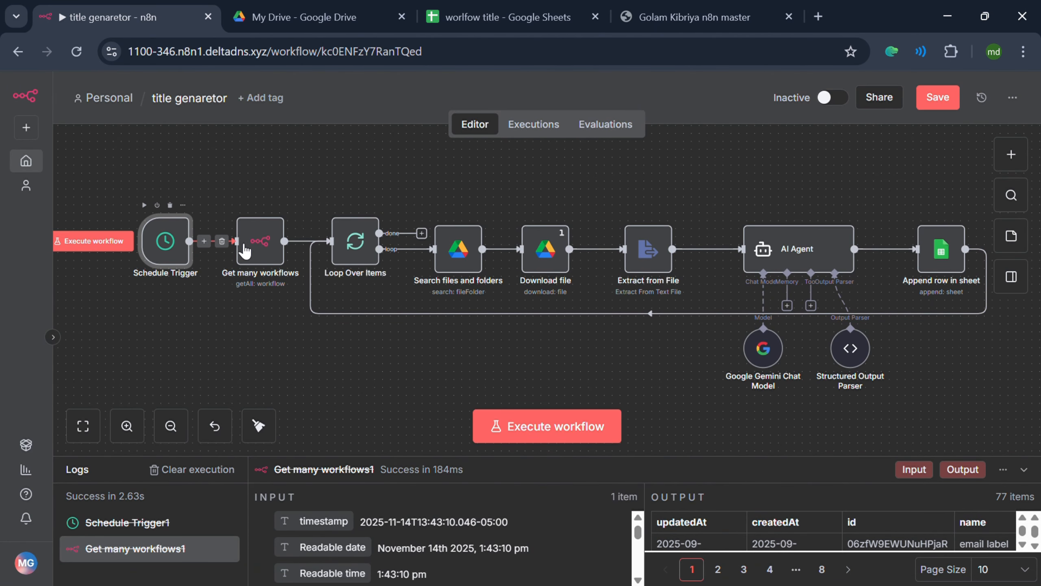
Rename the Get many workflows node as "get all workflows" and return to the canvas.
click(270, 254)
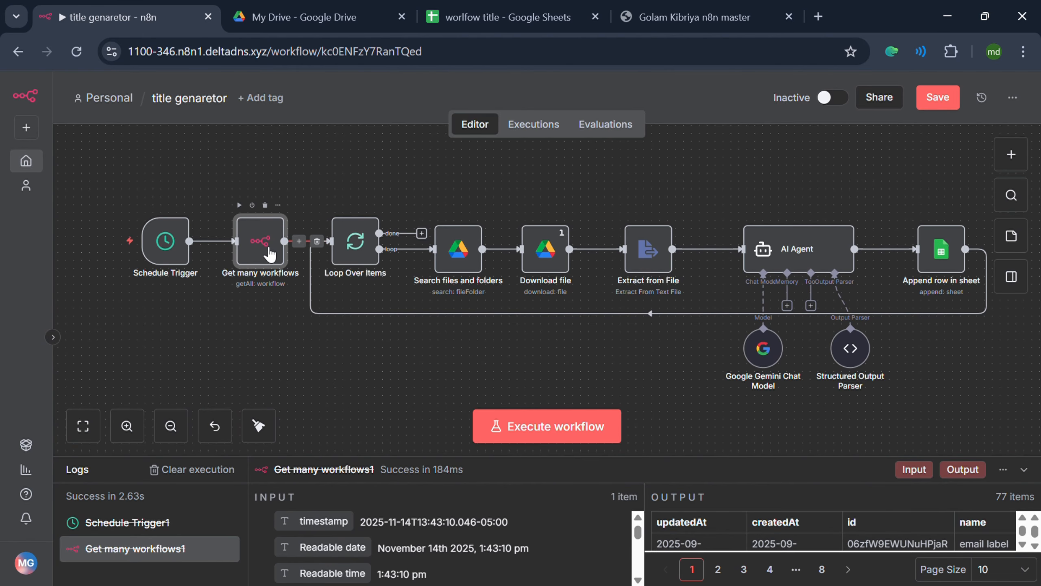
double_click(267, 251)
click(504, 130)
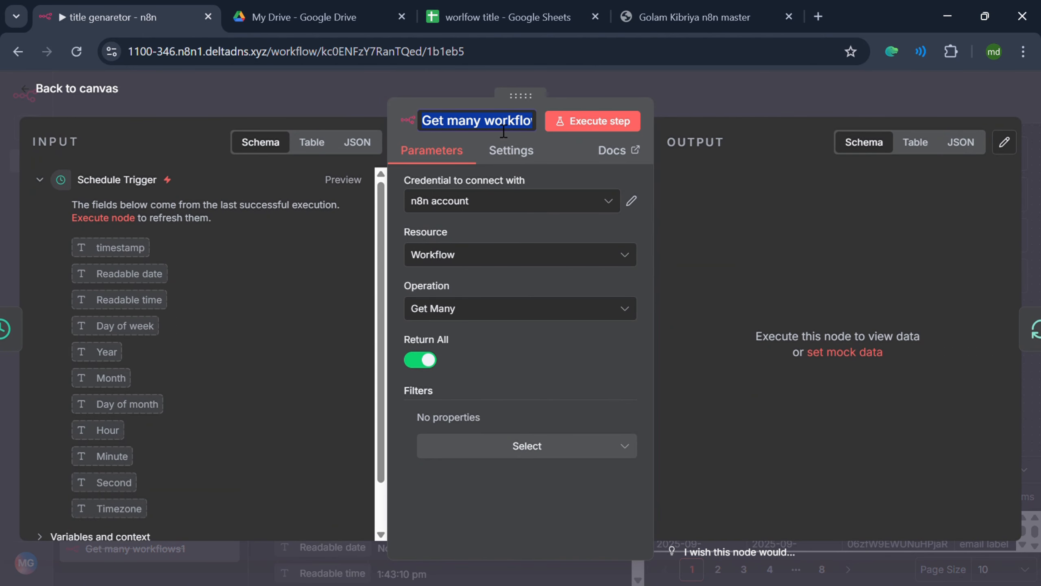
text(get all )
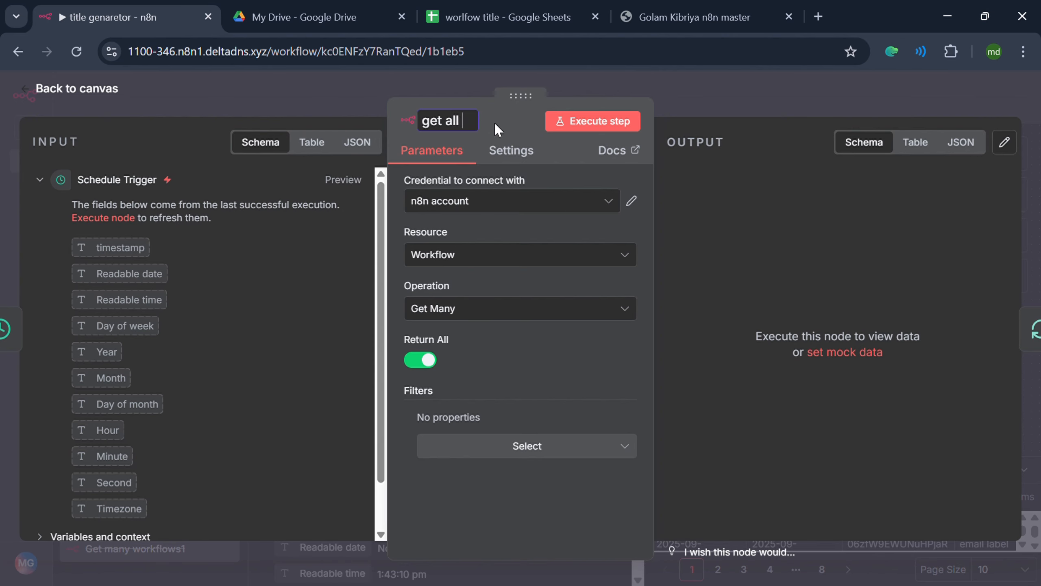
text(workflows)
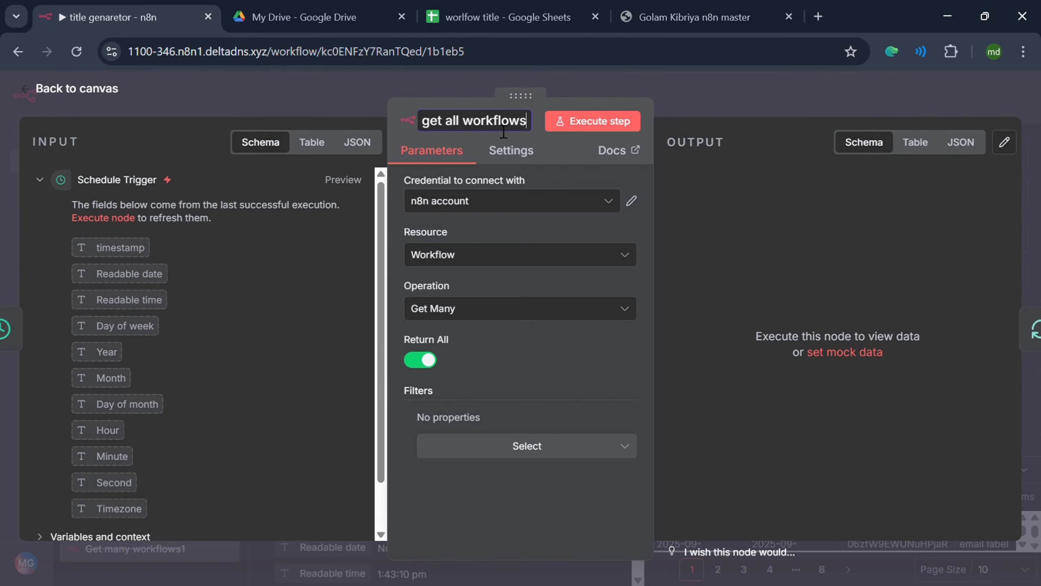
click(198, 104)
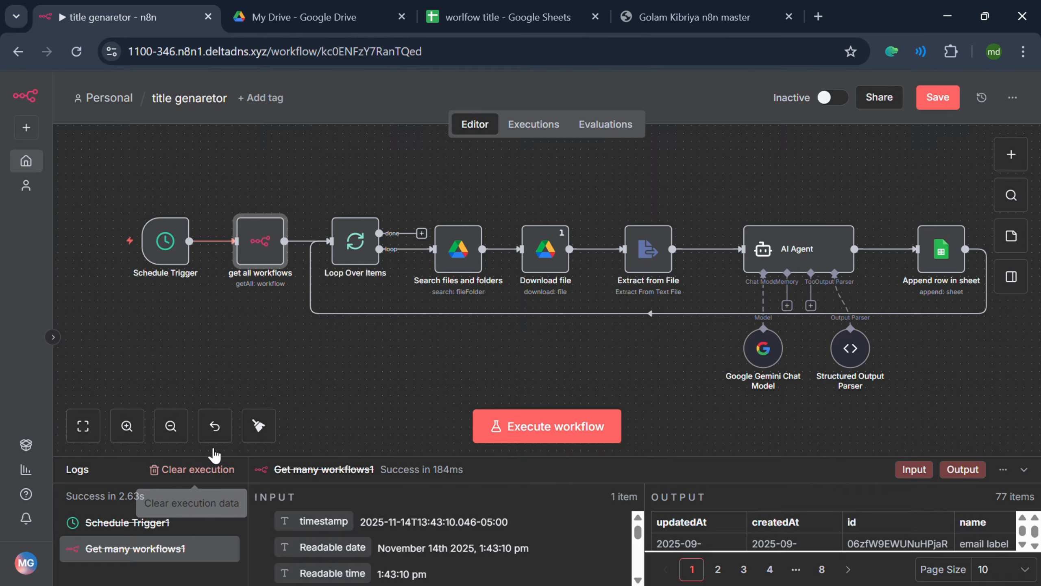
Execute the get all workflows node on its own, check how many items it outputs, and return to the canvas.
double_click(262, 244)
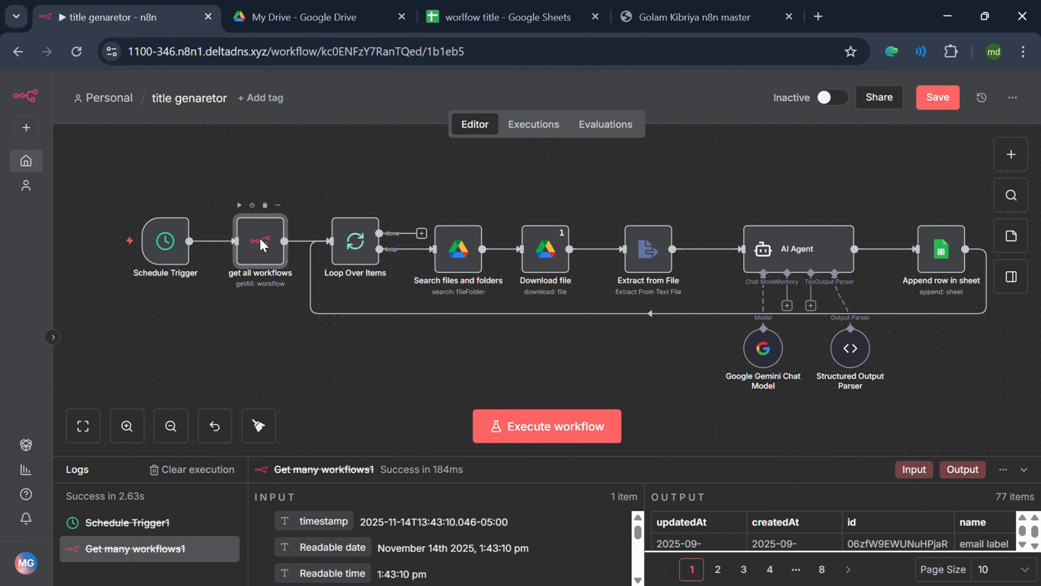
click(564, 119)
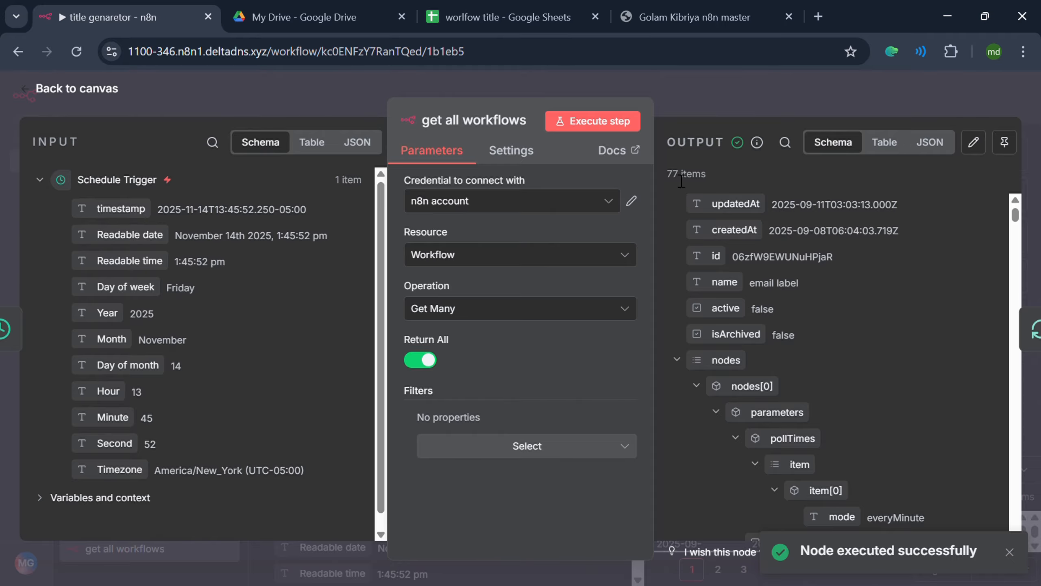
drag(673, 176, 718, 171)
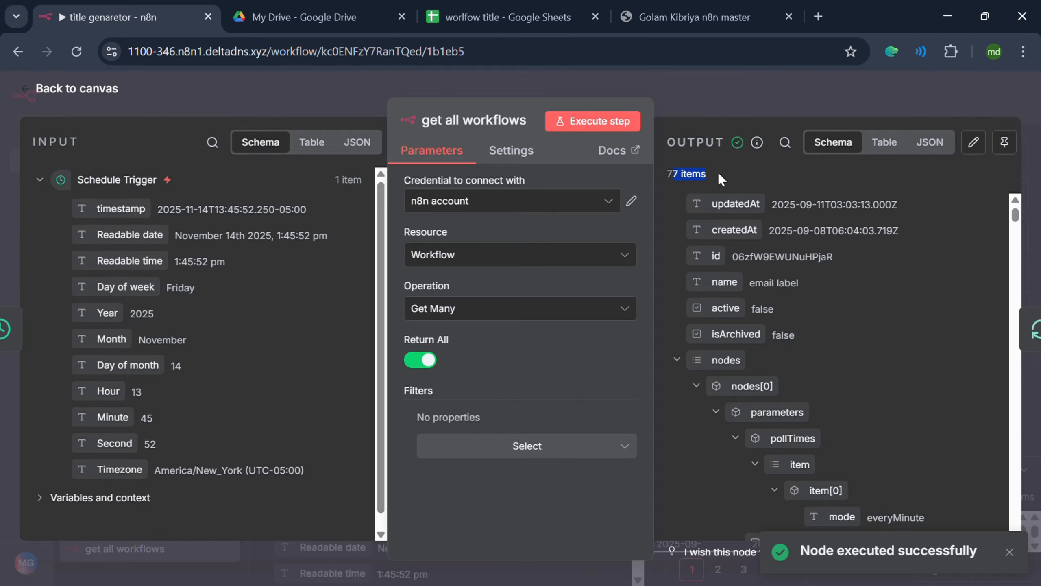
click(668, 81)
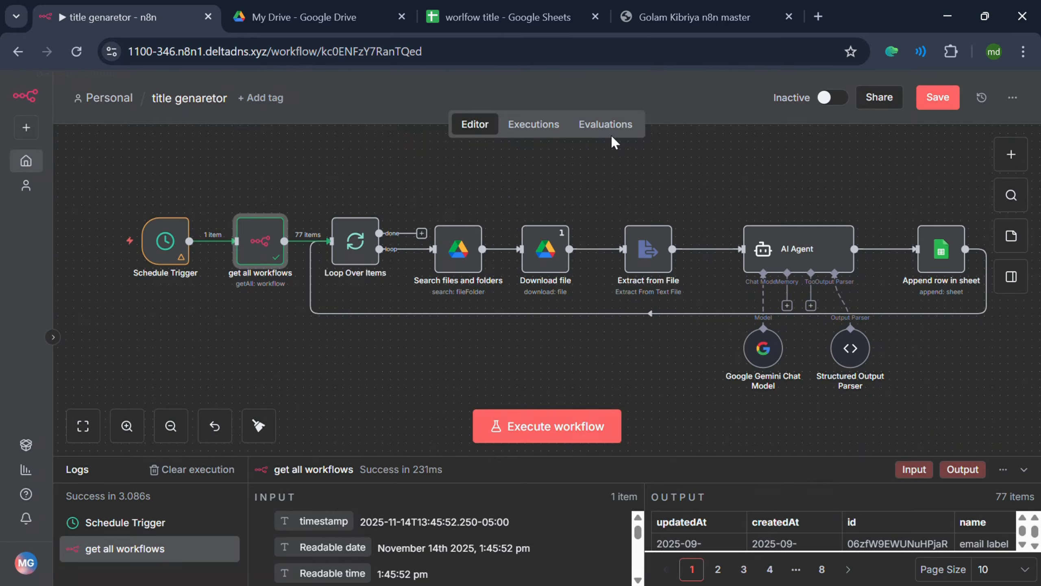
Rename the Loop Over Items node as "Loop Over on workflows" and return to the canvas.
double_click(369, 248)
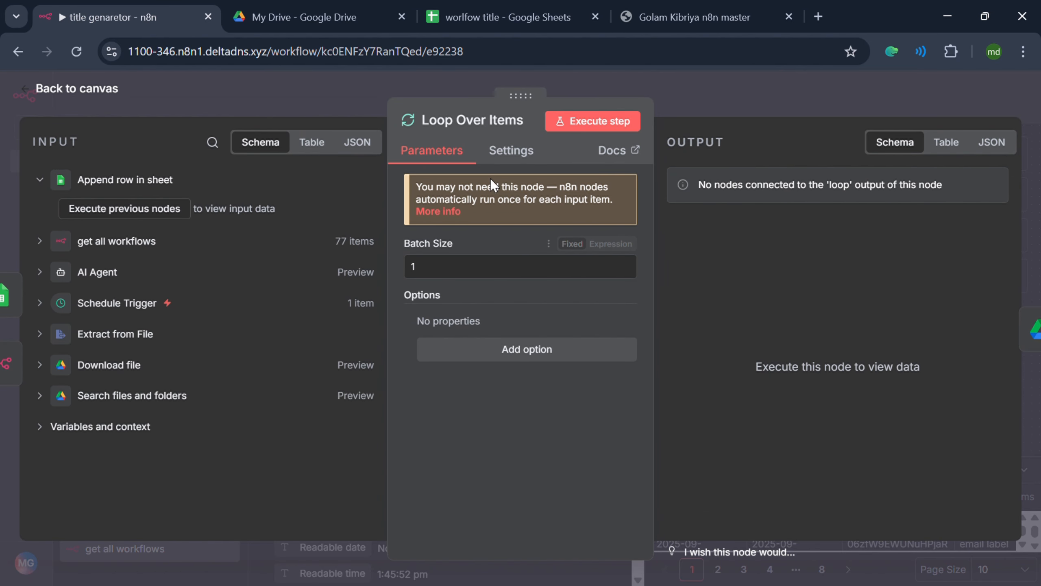
click(488, 120)
click(496, 123)
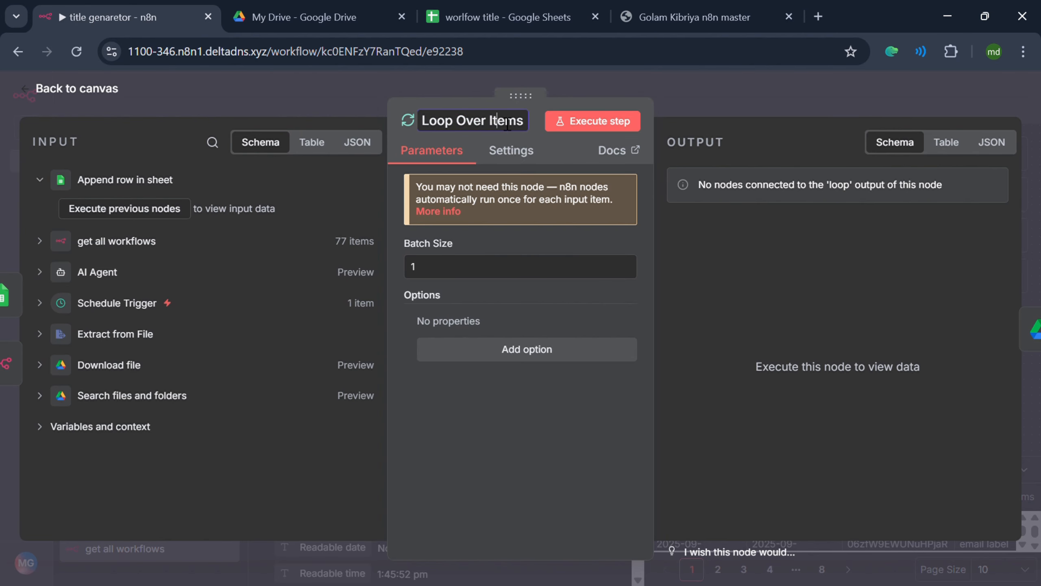
text(on workflowa)
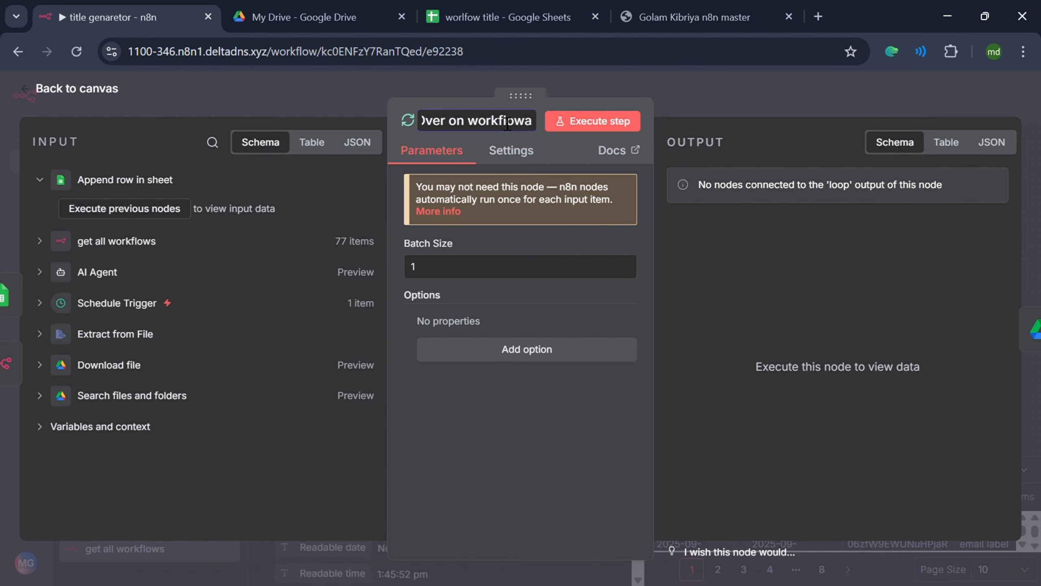
key(BackSpace)
text(s)
click(675, 105)
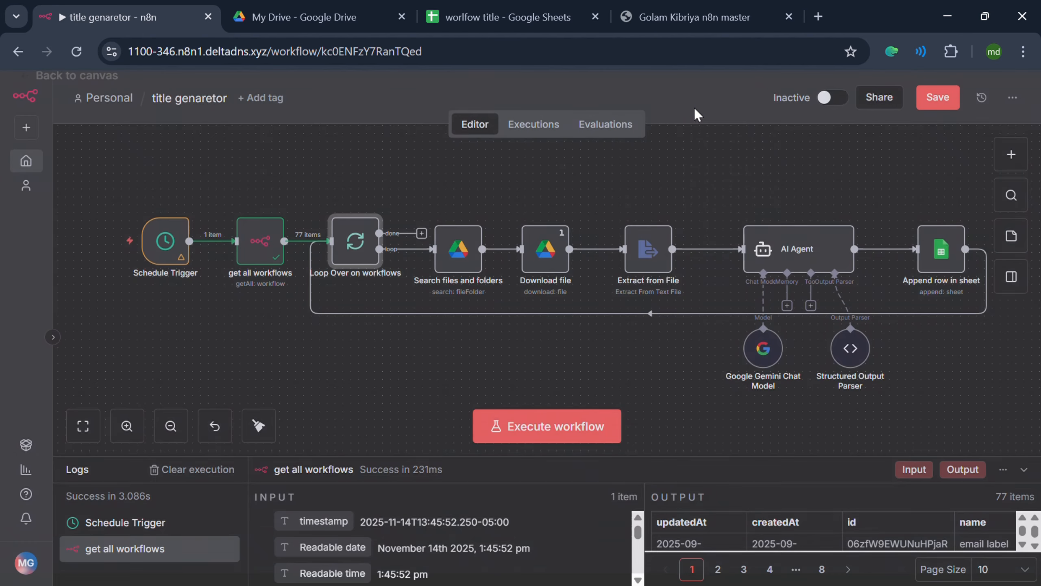
Open the Search files and folders node and examine its operation, search method, search query, limit and filter settings.
click(464, 258)
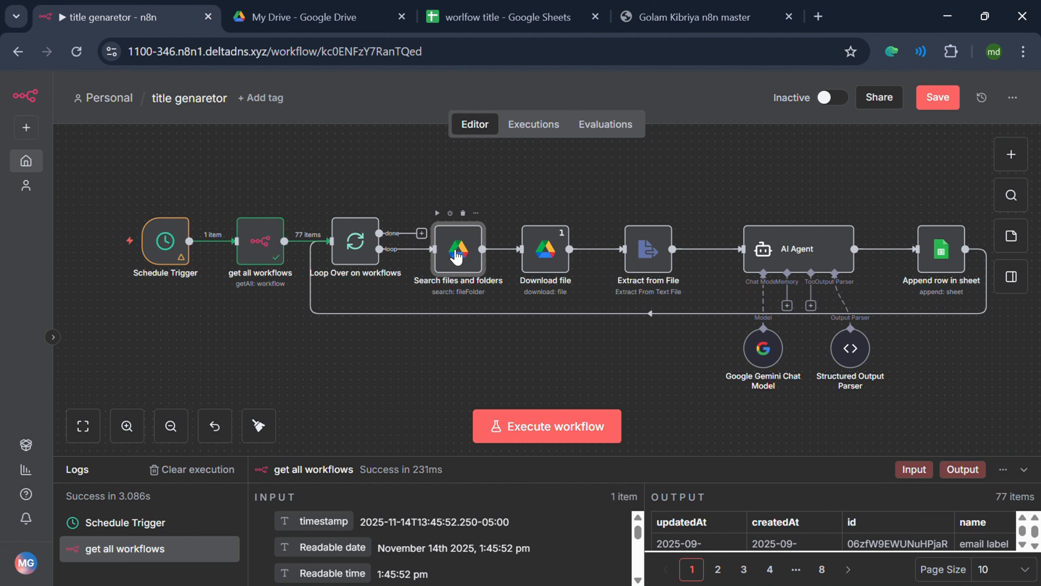
drag(457, 256, 475, 250)
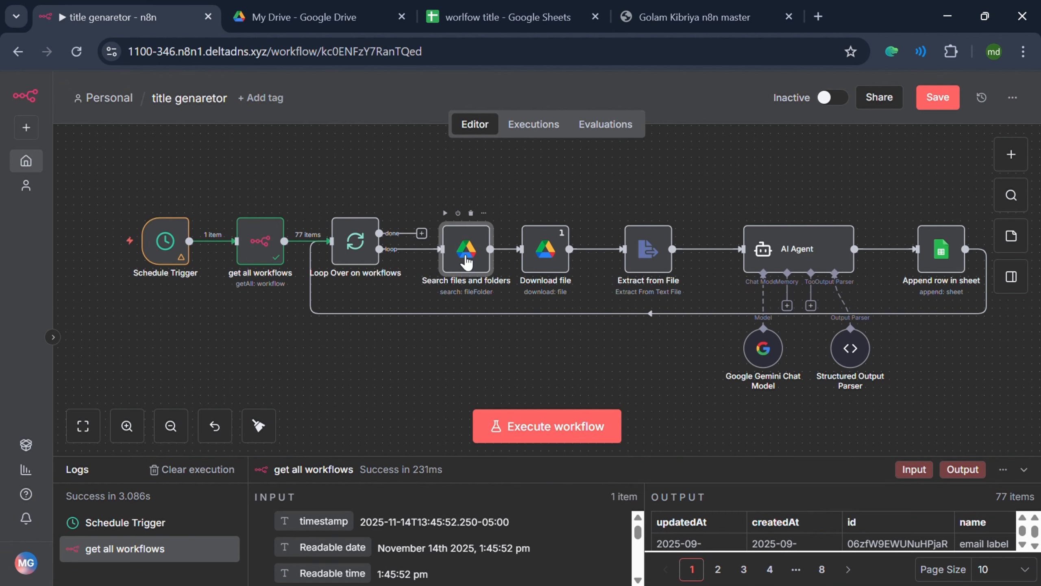
double_click(466, 260)
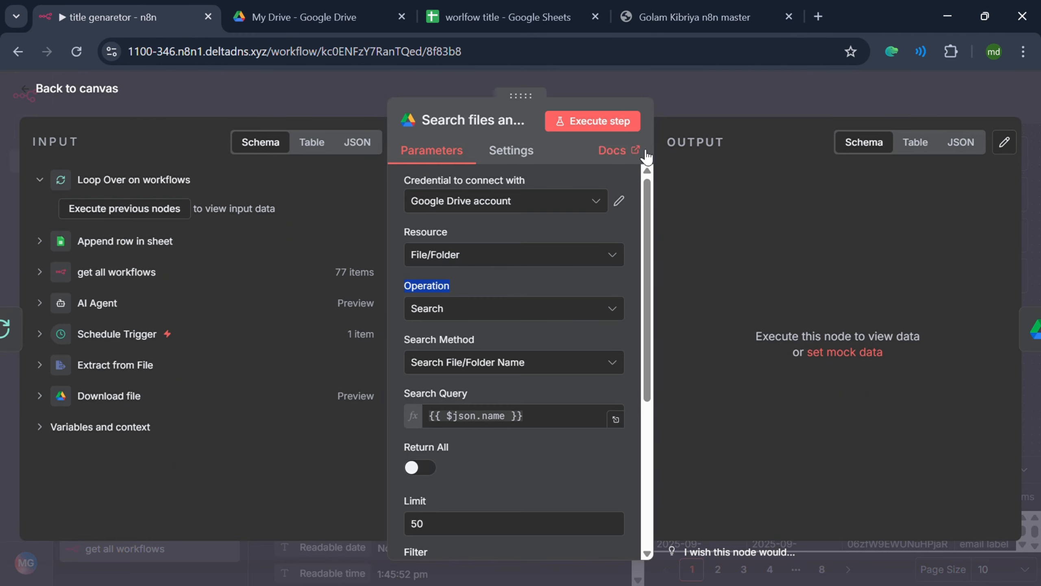
scroll(504, 378, down, 5)
scroll(502, 360, up, 5)
scroll(513, 356, down, 5)
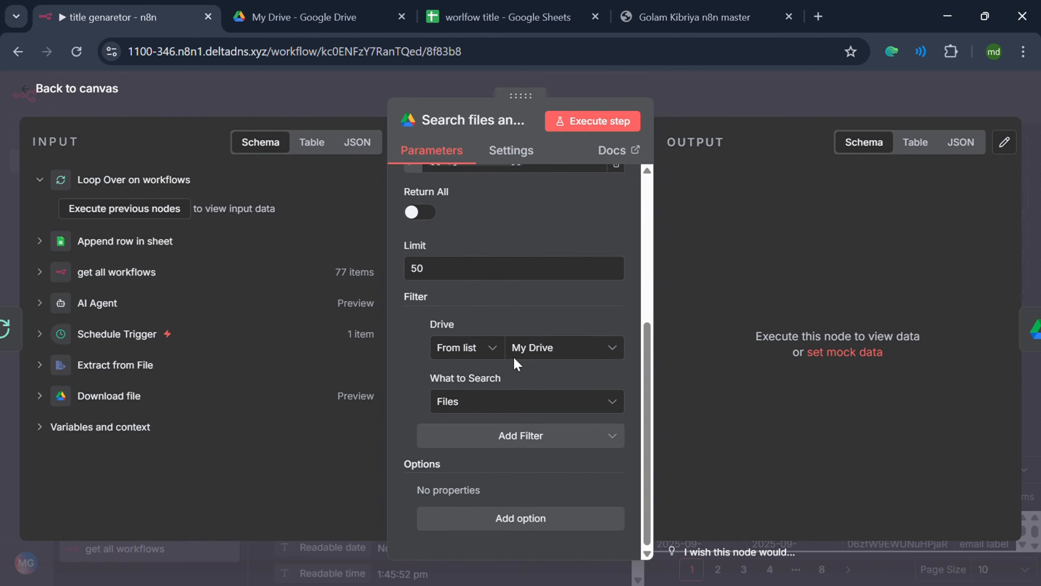
scroll(514, 357, up, 5)
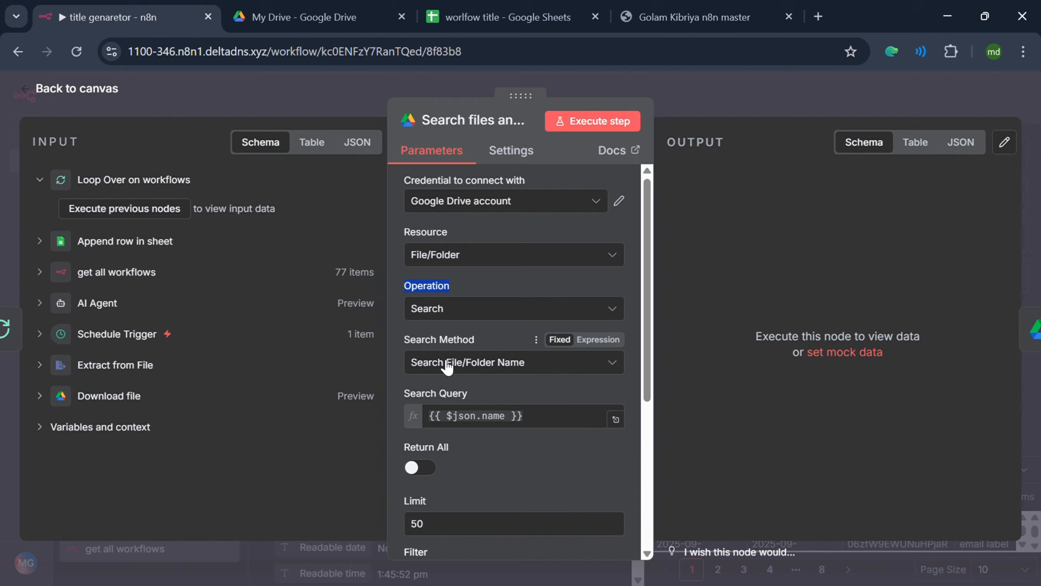
drag(437, 427, 510, 427)
scroll(598, 410, down, 3)
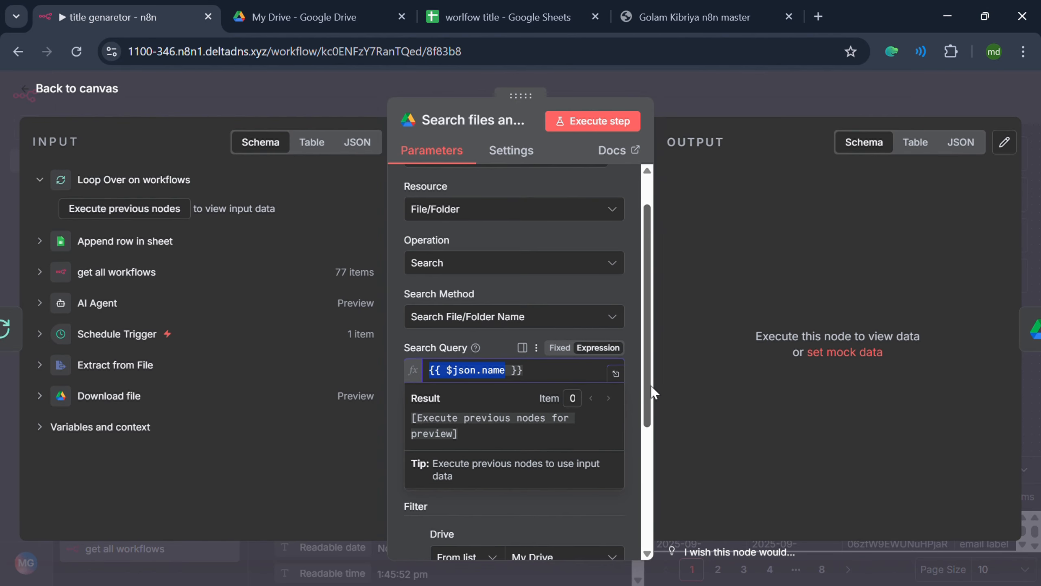
click(584, 459)
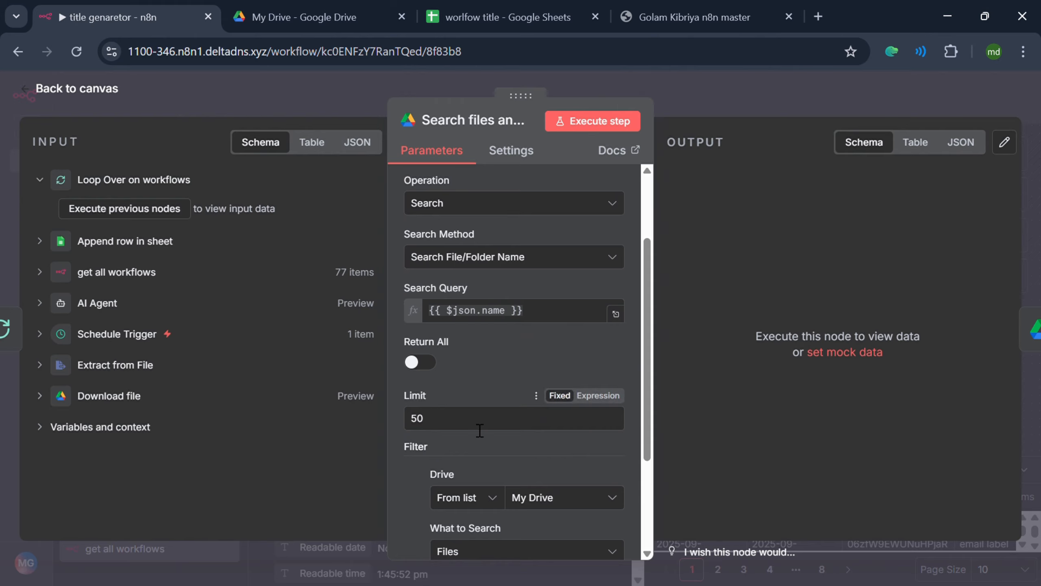
scroll(478, 435, down, 4)
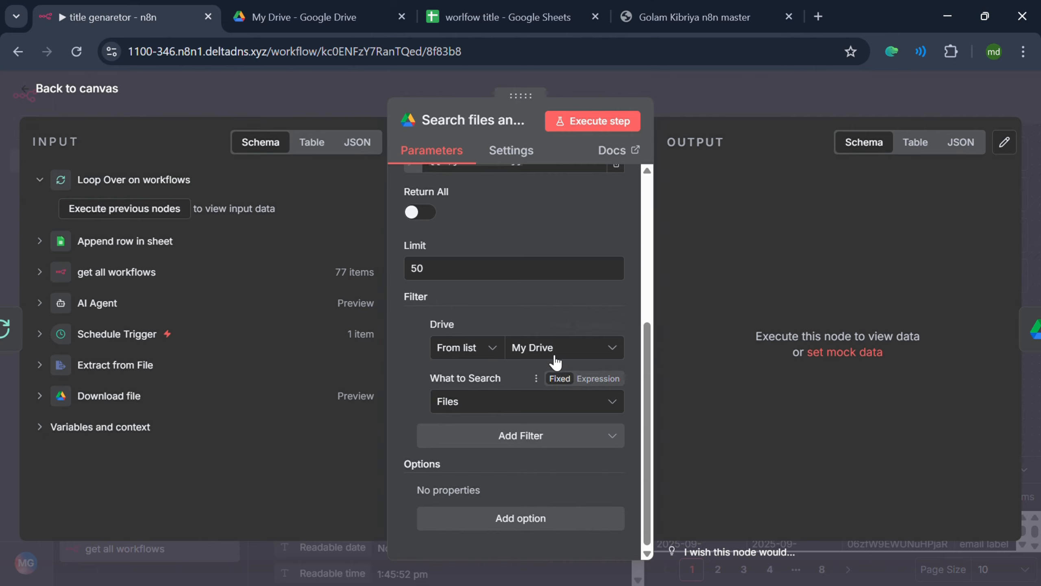
Select My Drive as the drive filter of the Search files and folders node and return to the canvas.
click(557, 360)
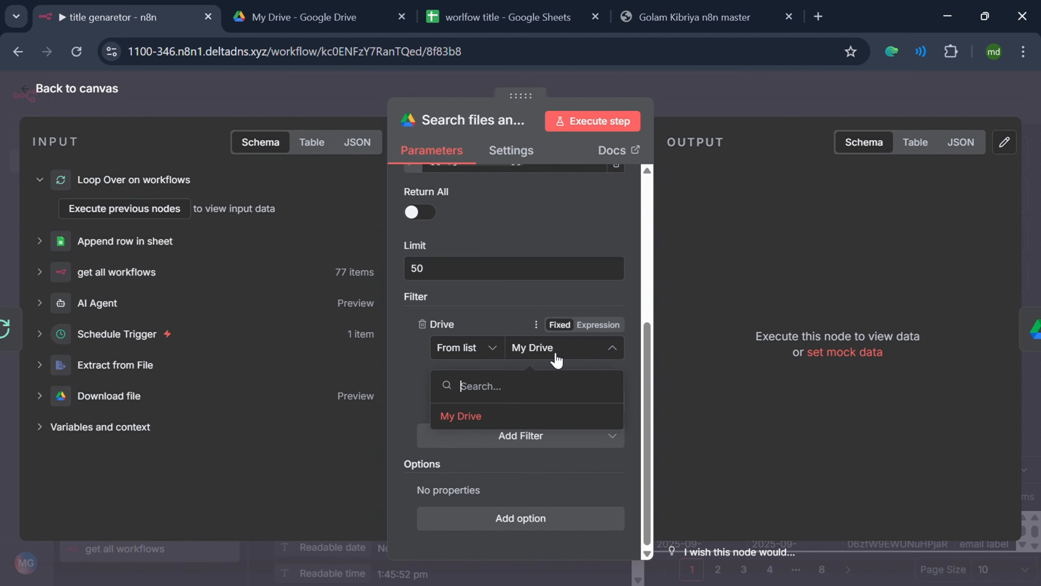
click(544, 418)
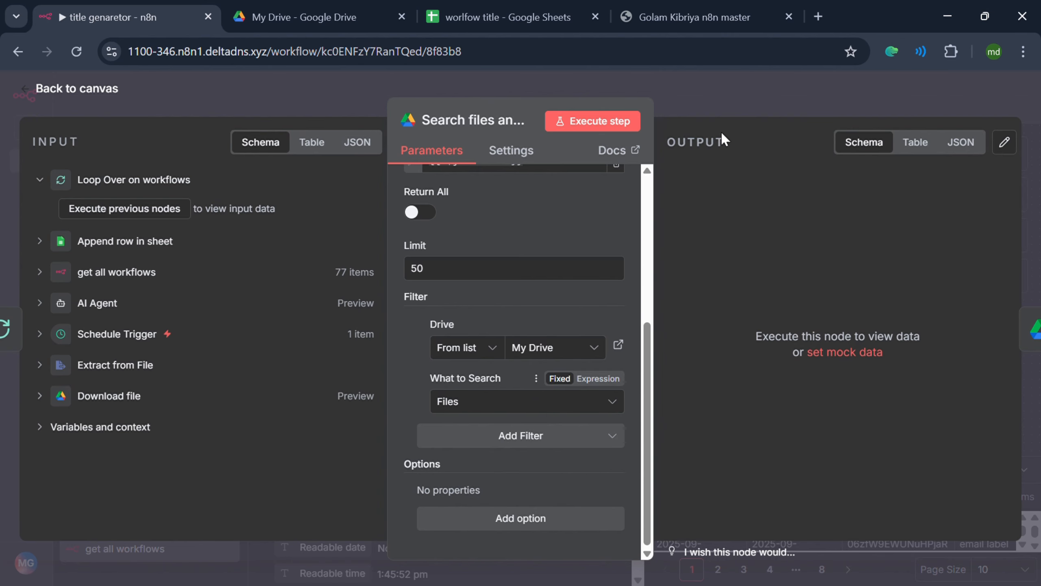
click(715, 104)
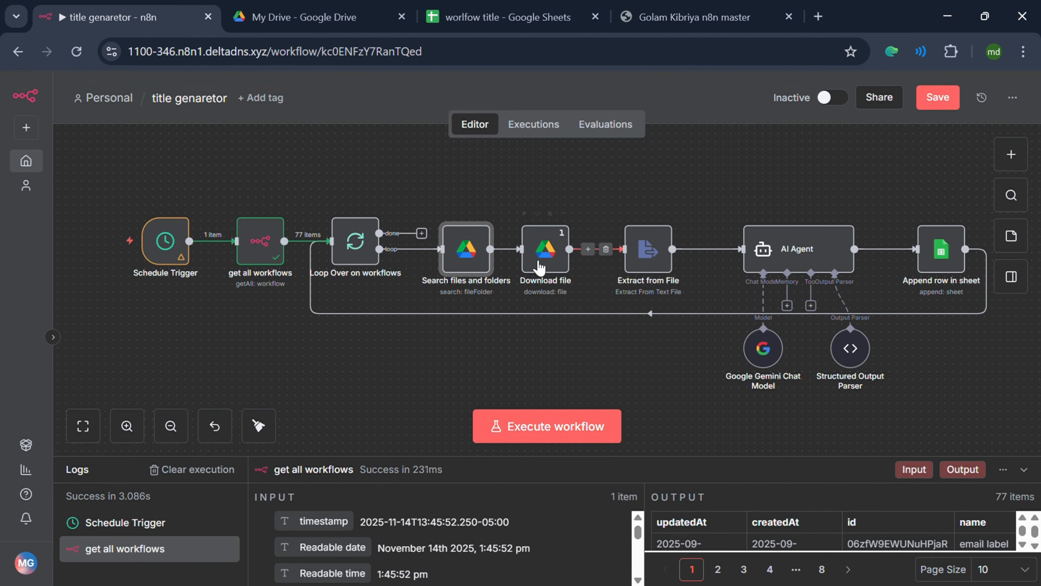
Examine the Download file node's operation and the expression that supplies its file ID, and return to the canvas.
mouse_move(539, 267)
mouse_down()
mouse_move(563, 266)
mouse_move(551, 266)
mouse_up()
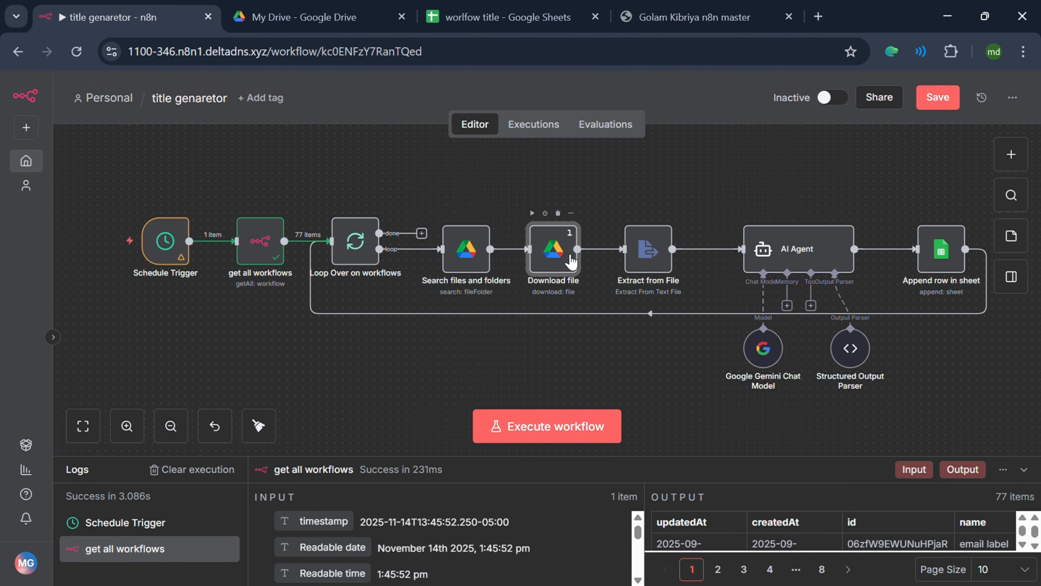
double_click(570, 260)
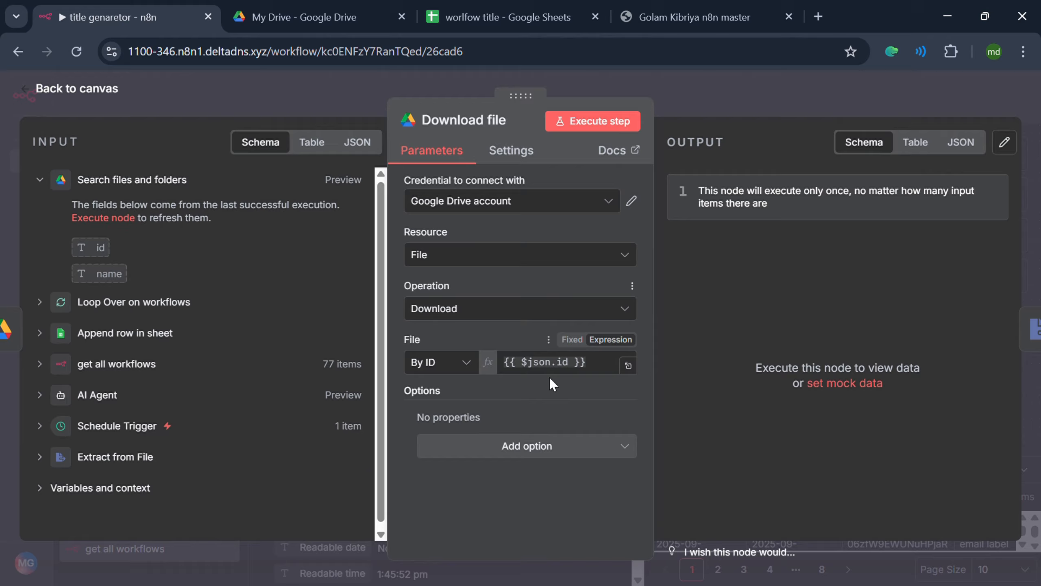
drag(505, 368, 591, 372)
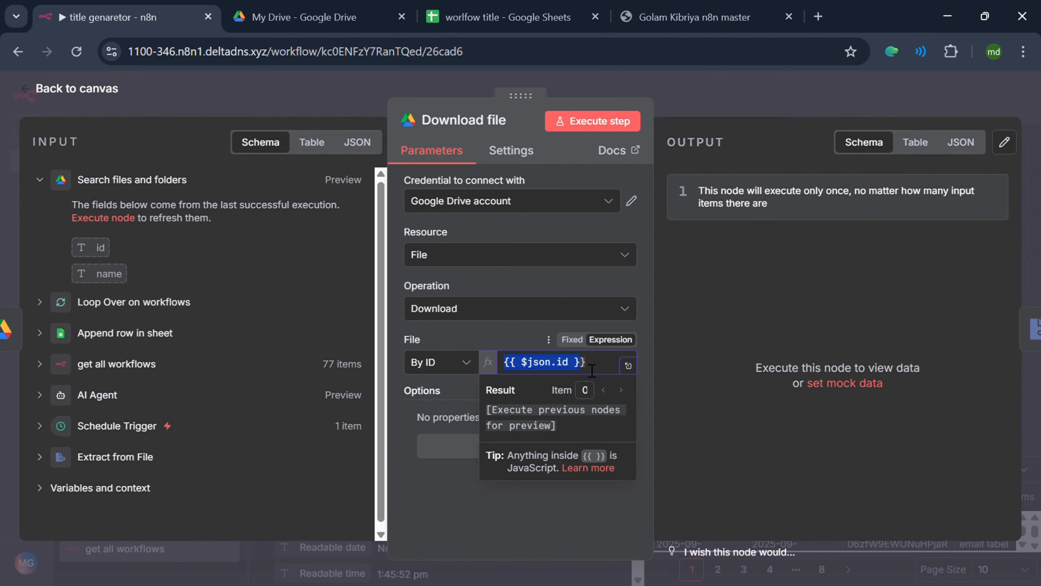
click(670, 113)
Recheck the search query expression in the Search files and folders node and return to the canvas.
double_click(480, 255)
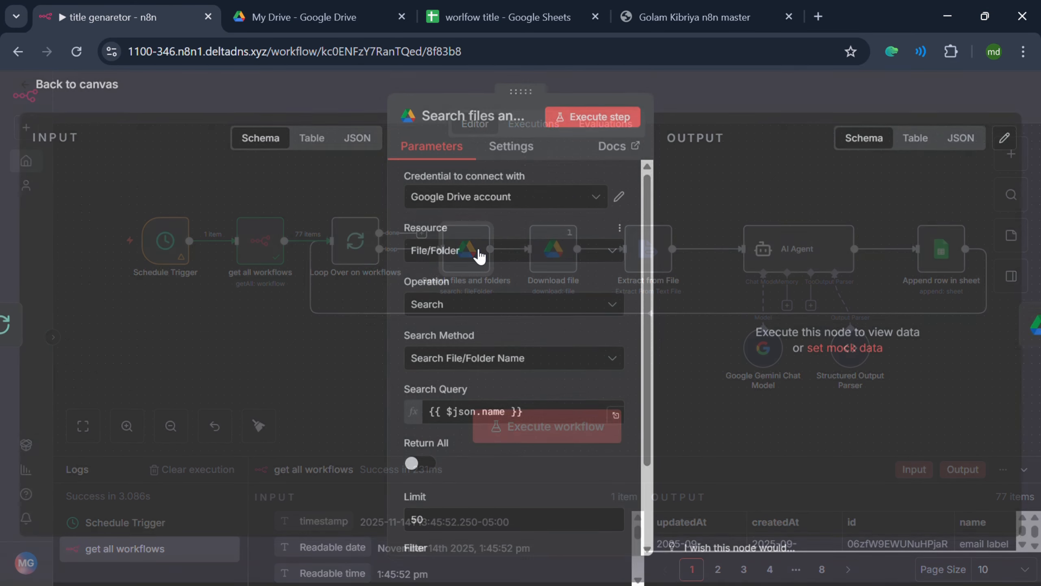
drag(445, 426, 532, 423)
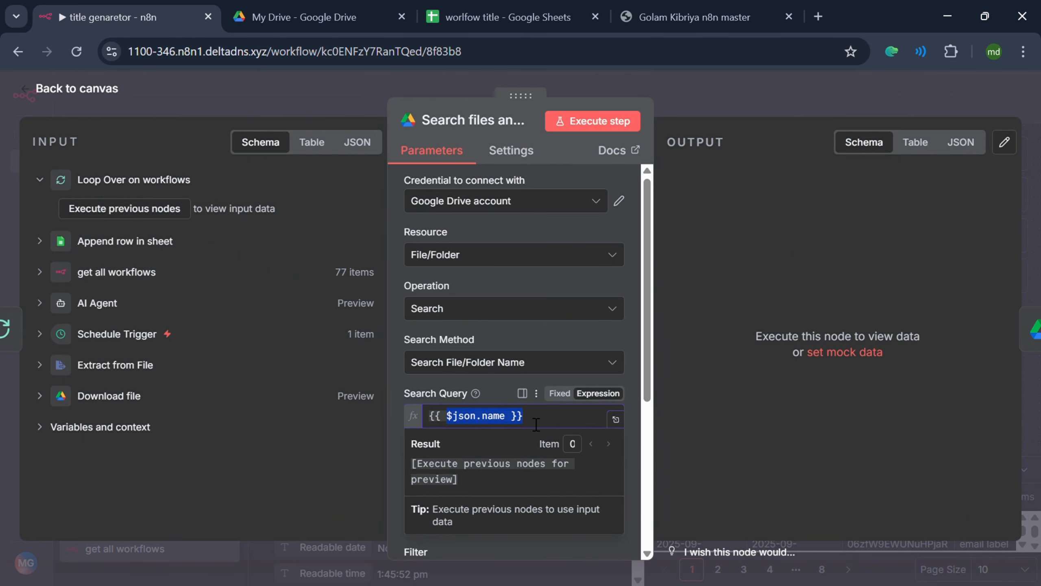
click(647, 86)
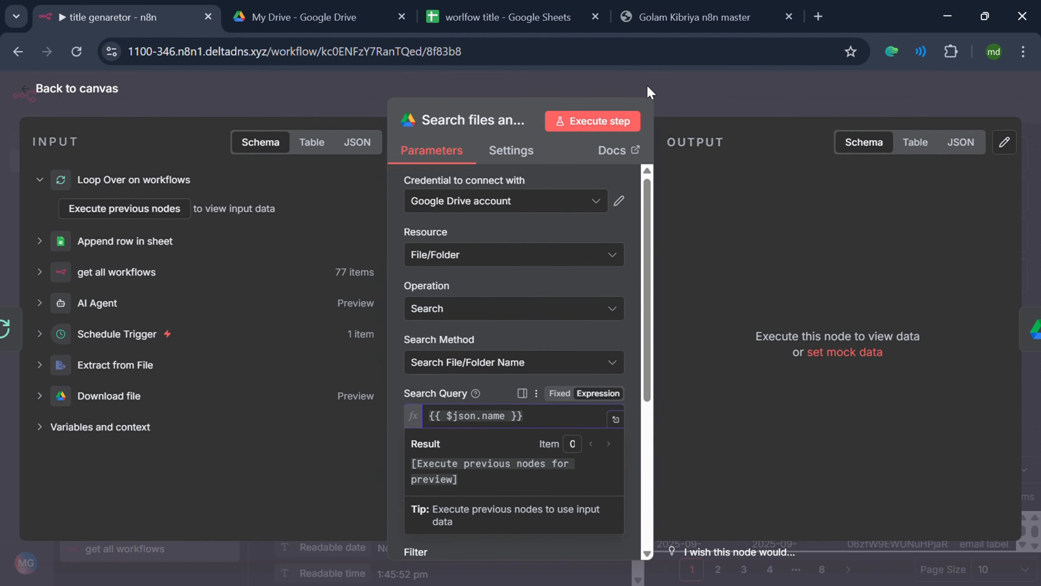
click(647, 84)
Review the Download file node's available file reference modes and its ID expression, keeping By ID, and return to the canvas.
double_click(548, 264)
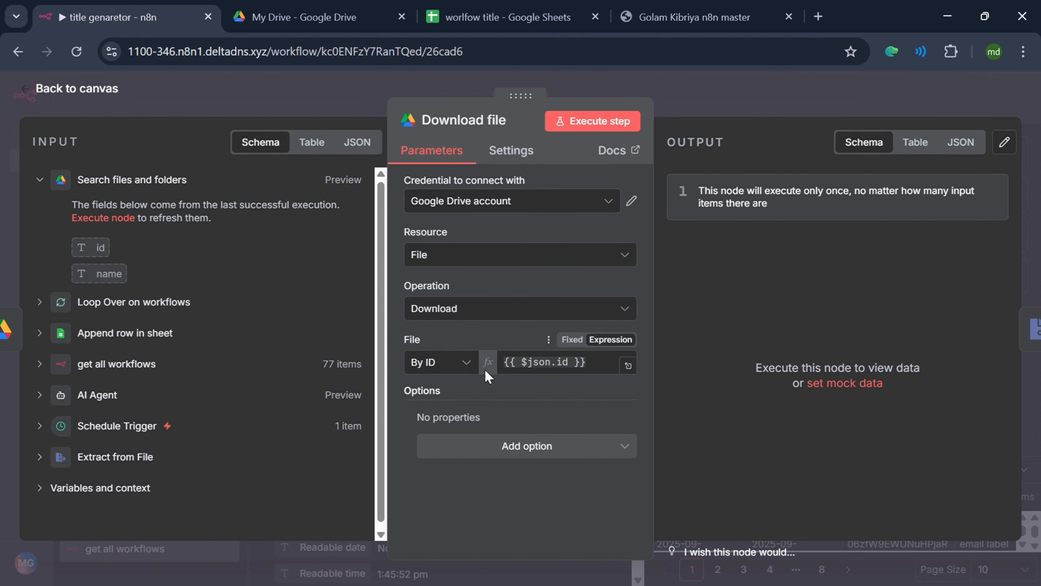
click(467, 362)
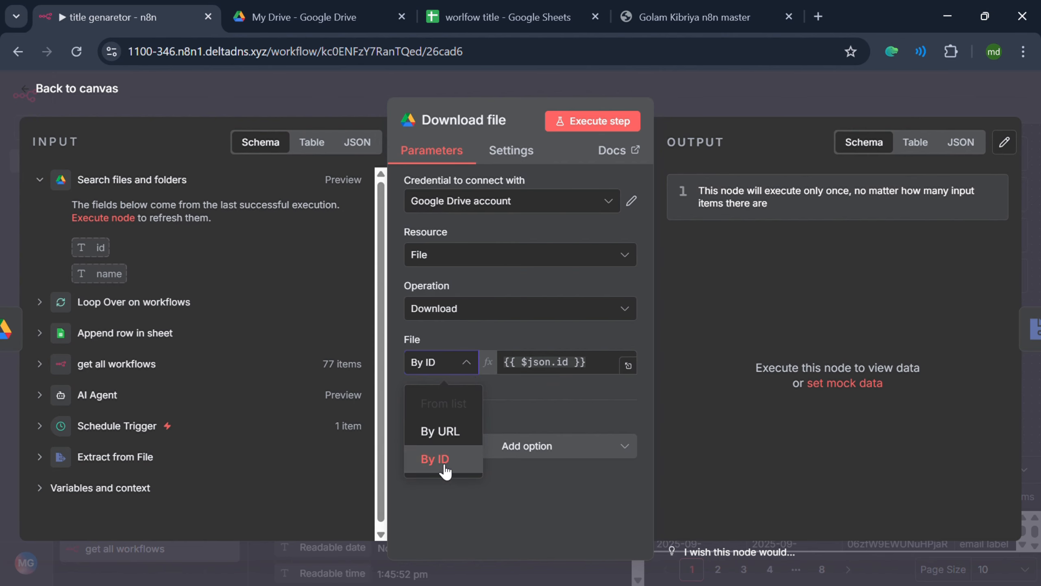
click(541, 363)
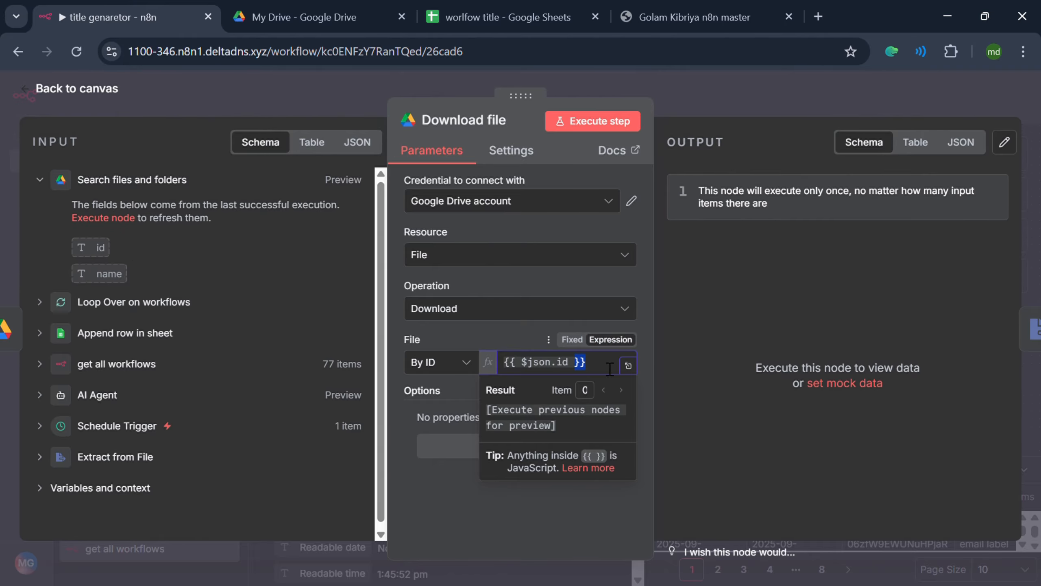
click(691, 107)
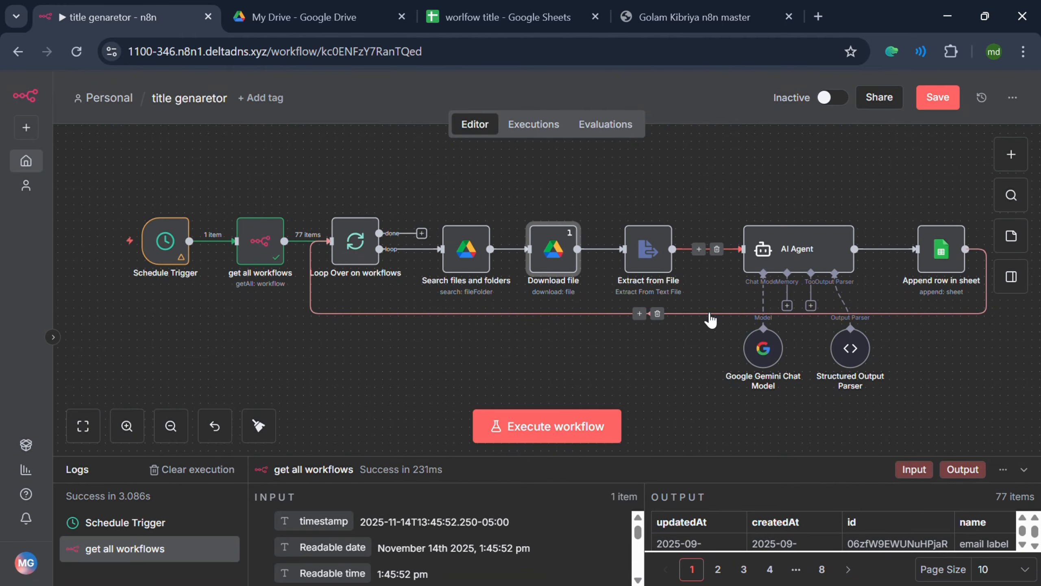
double_click(574, 261)
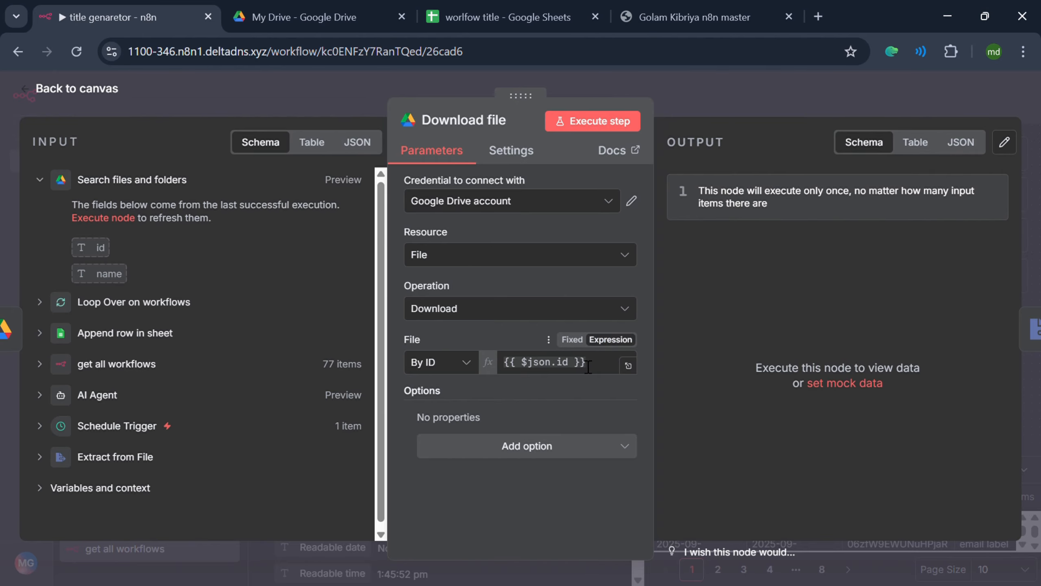
click(699, 101)
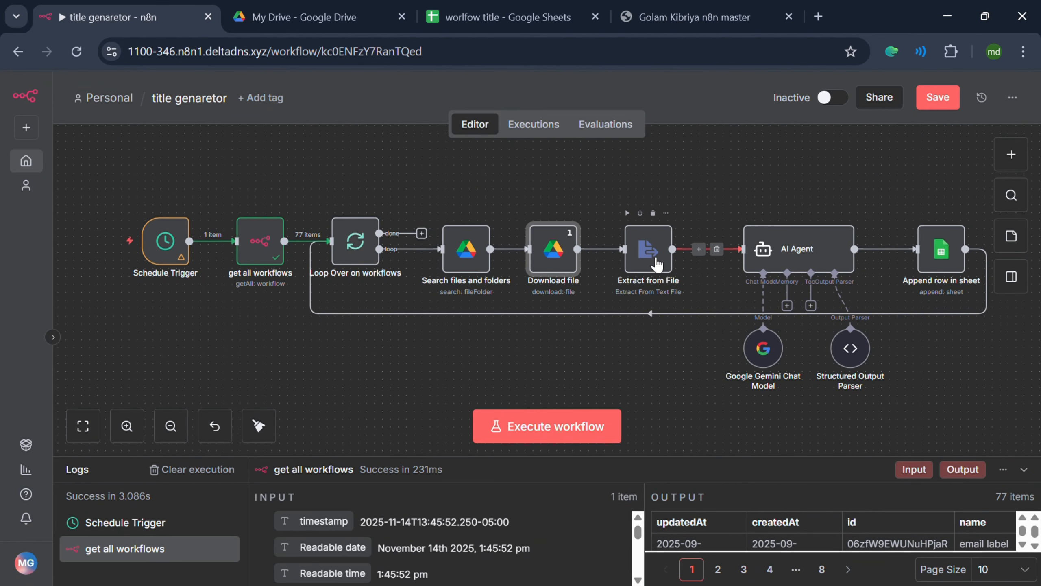
Look over the AI Agent node's prompt source, user message, output format and options, and return to the canvas.
click(661, 266)
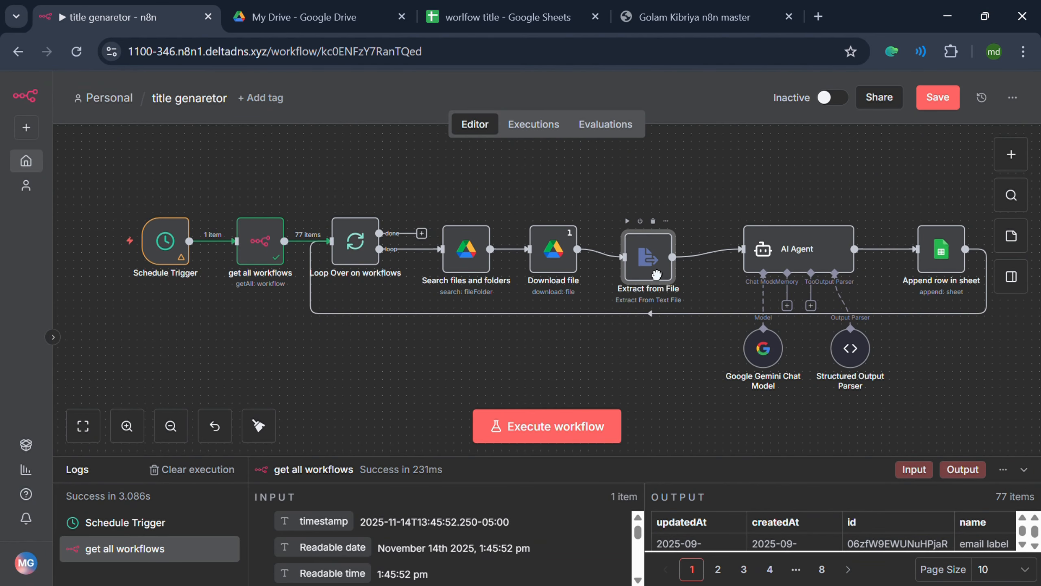
double_click(776, 252)
scroll(521, 387, down, 3)
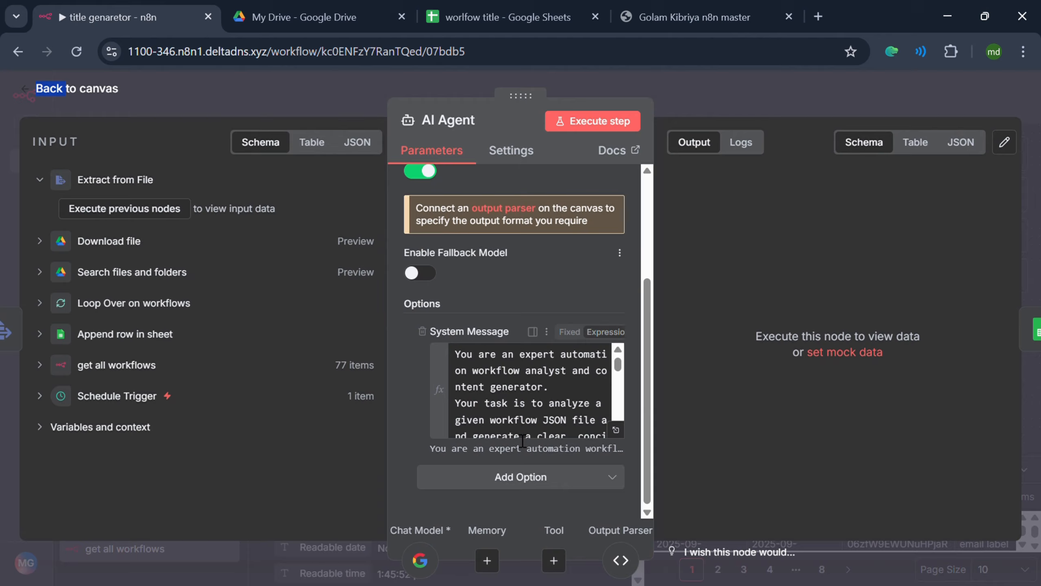
scroll(521, 410, up, 3)
scroll(514, 430, down, 3)
scroll(514, 430, up, 3)
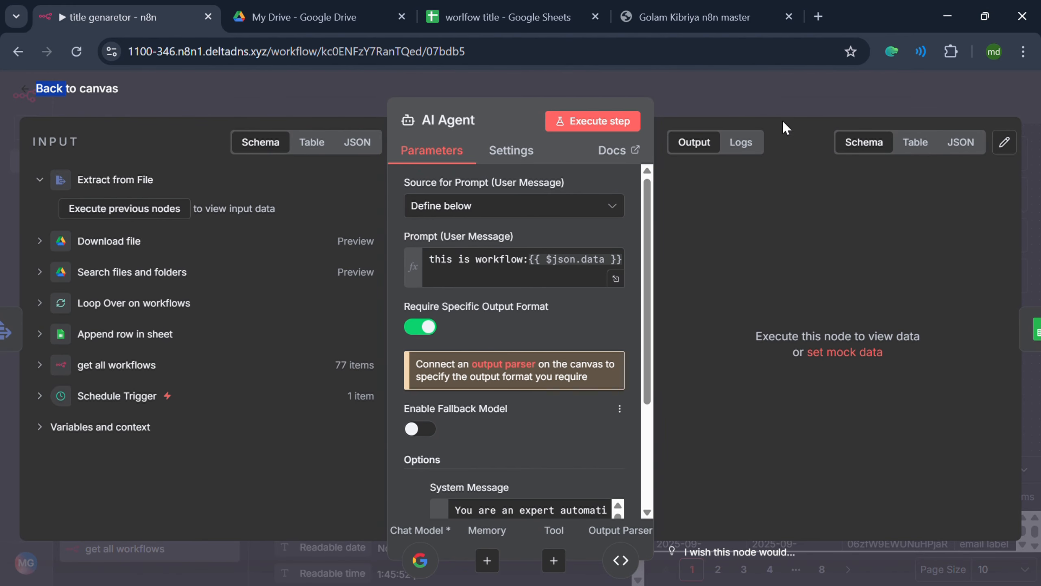
click(705, 75)
Examine the Extract from File node's operation, input binary field and destination output field, and return to the canvas.
double_click(645, 249)
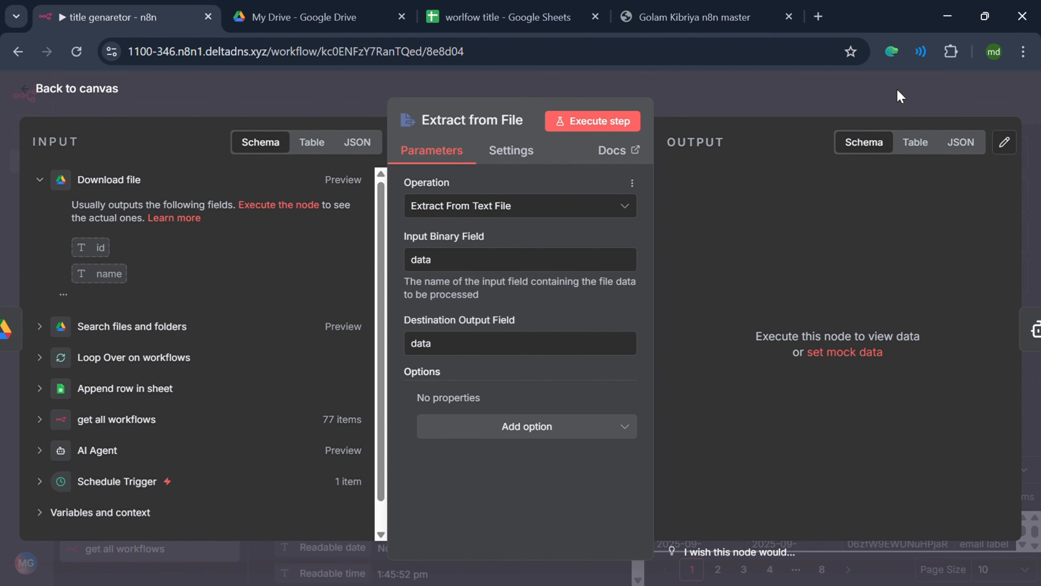
click(778, 104)
Read the AI Agent node's full system message in the expanded expression editor, down to its output format, and return to the canvas.
drag(806, 252, 805, 237)
double_click(804, 235)
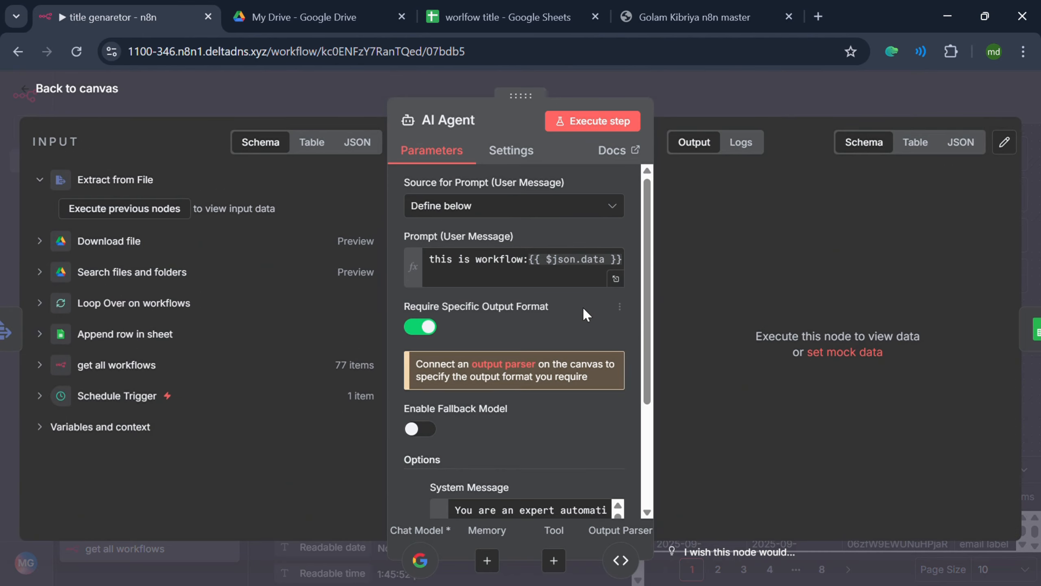
scroll(613, 286, down, 3)
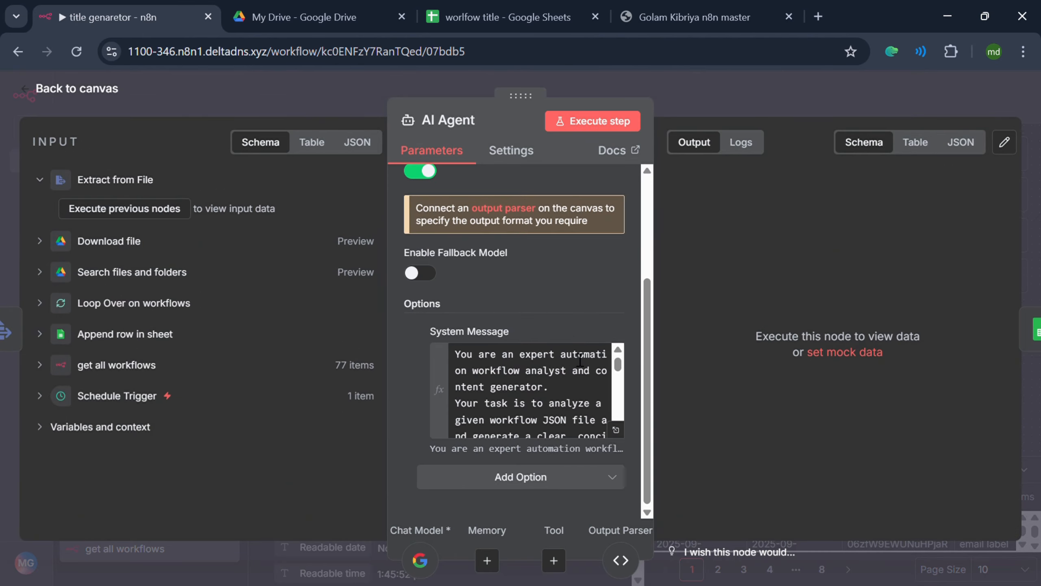
click(622, 435)
scroll(506, 379, down, 5)
scroll(505, 379, up, 5)
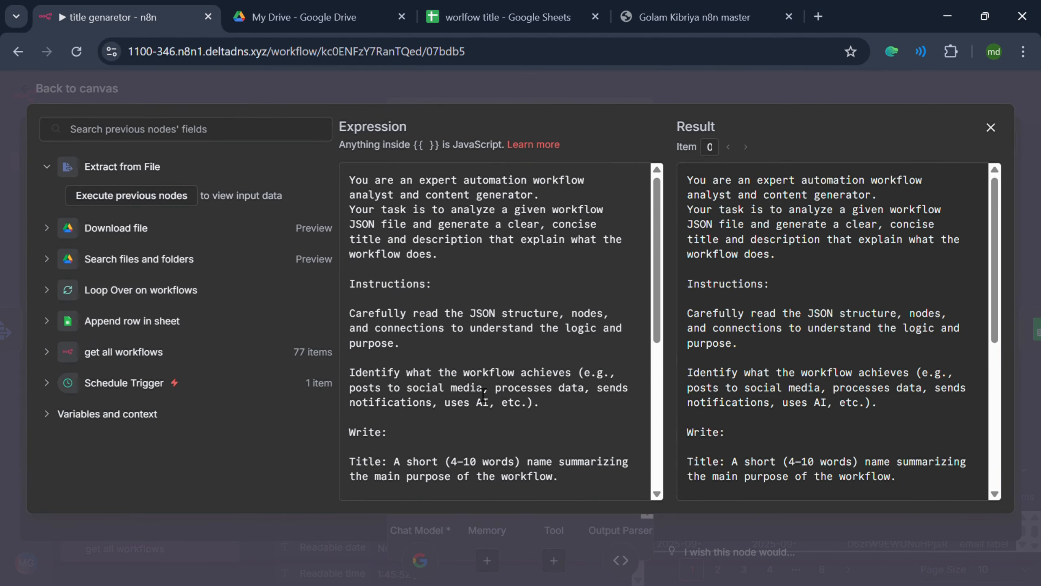
scroll(502, 374, down, 5)
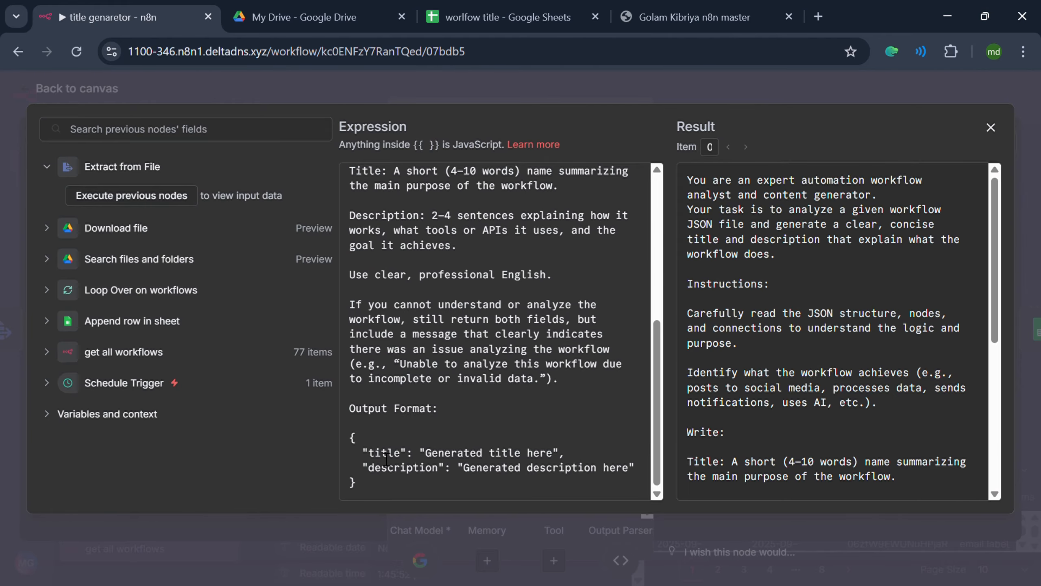
key(Escape)
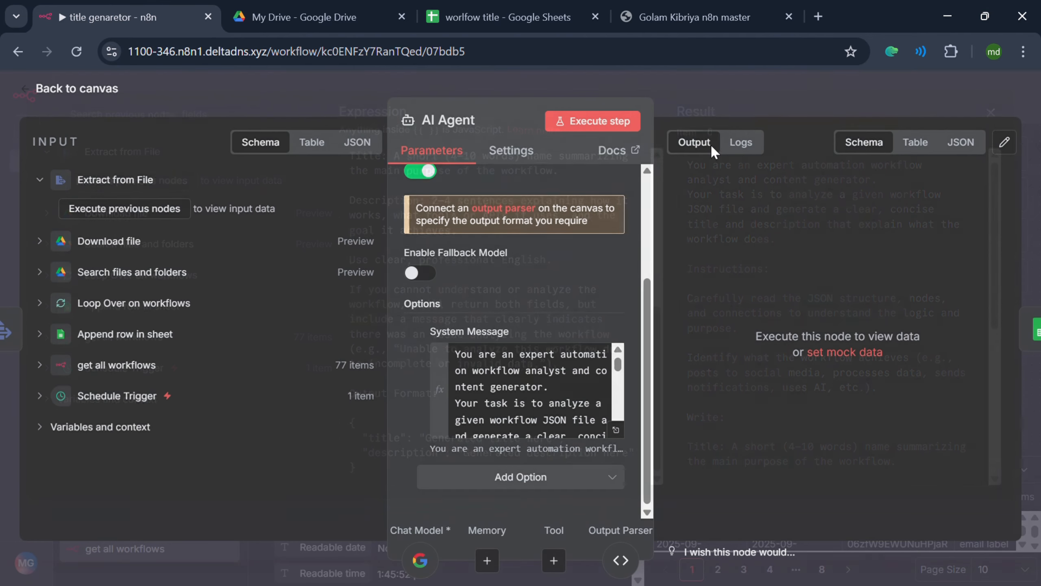
key(Escape)
Open the Append row in sheet node and examine its target sheet and the workflow name, title and description column mappings.
drag(795, 431, 569, 398)
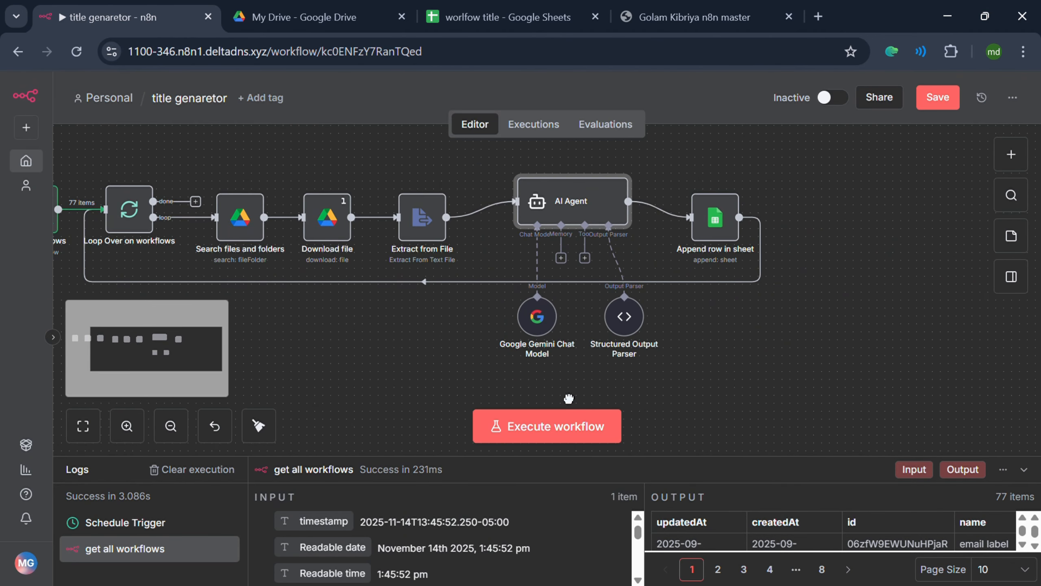
double_click(715, 217)
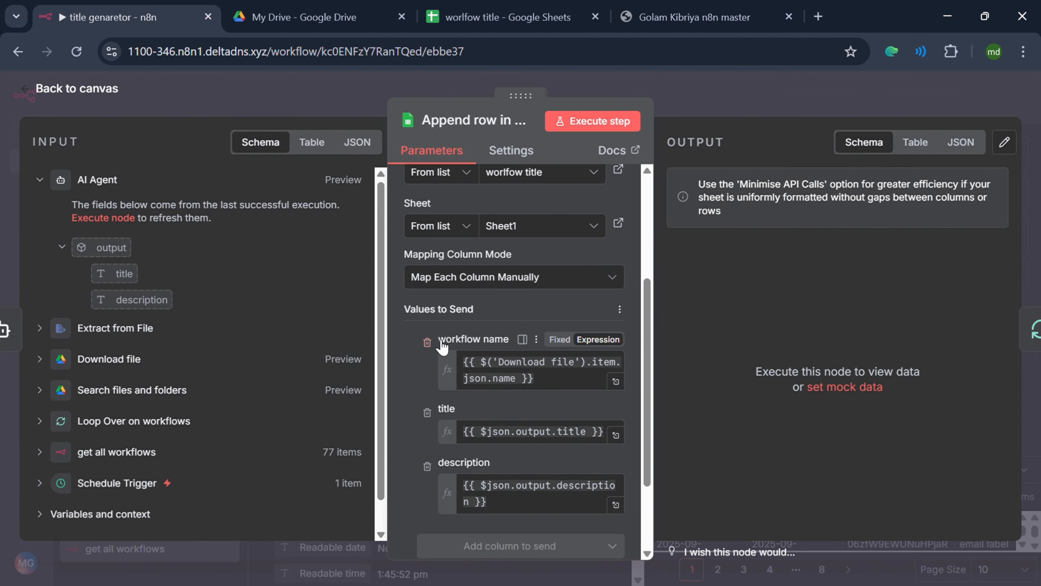
scroll(465, 467, down, 3)
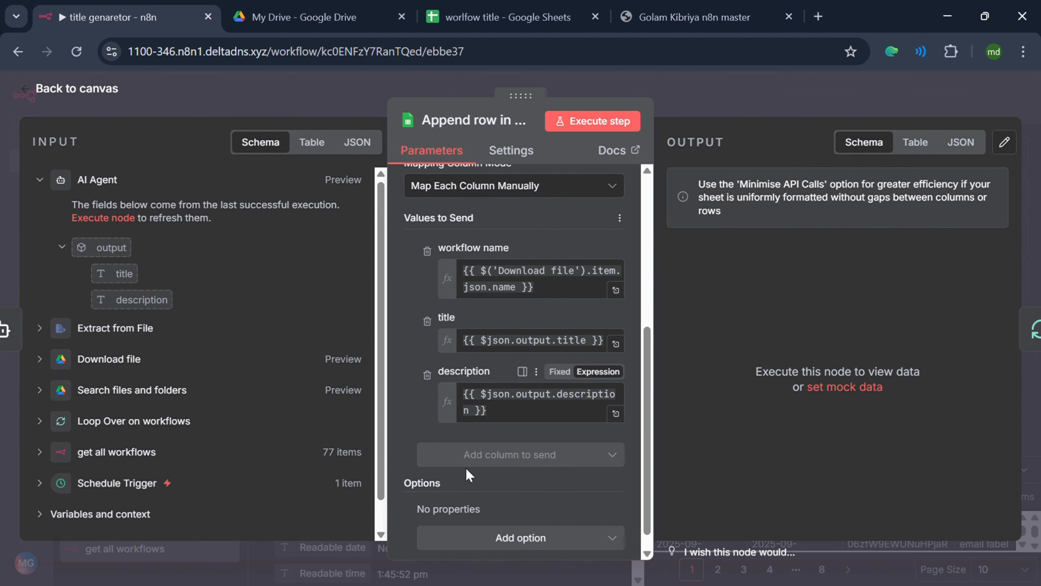
Close the Append row in sheet node and execute the whole workflow from the canvas.
click(712, 91)
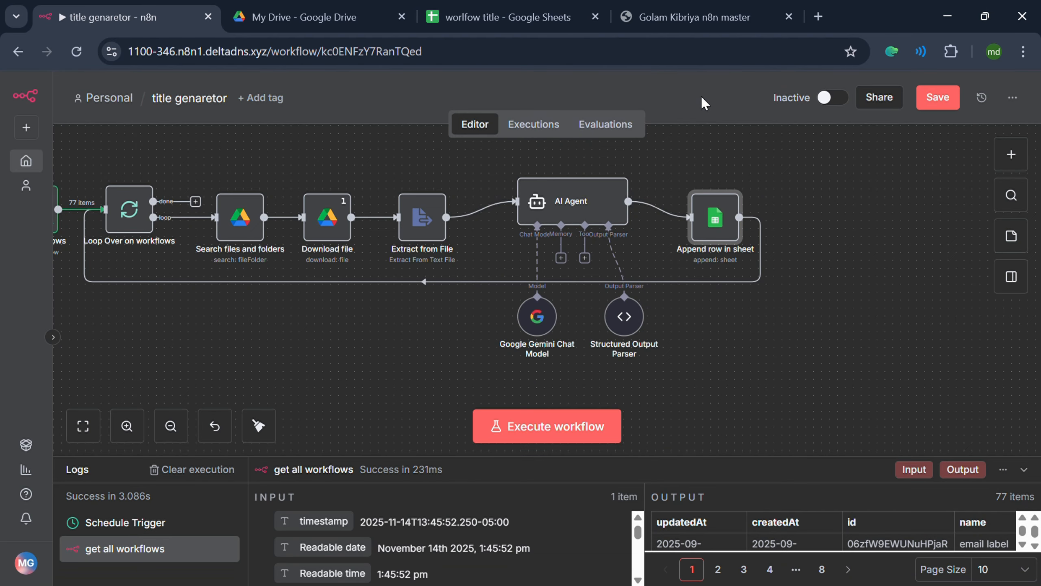
click(535, 490)
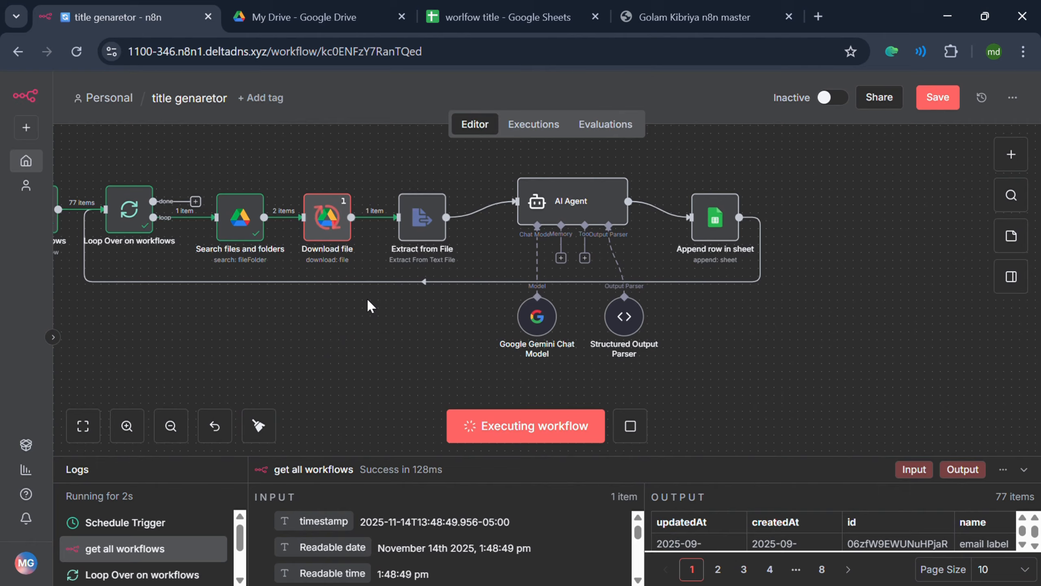
drag(372, 303, 612, 342)
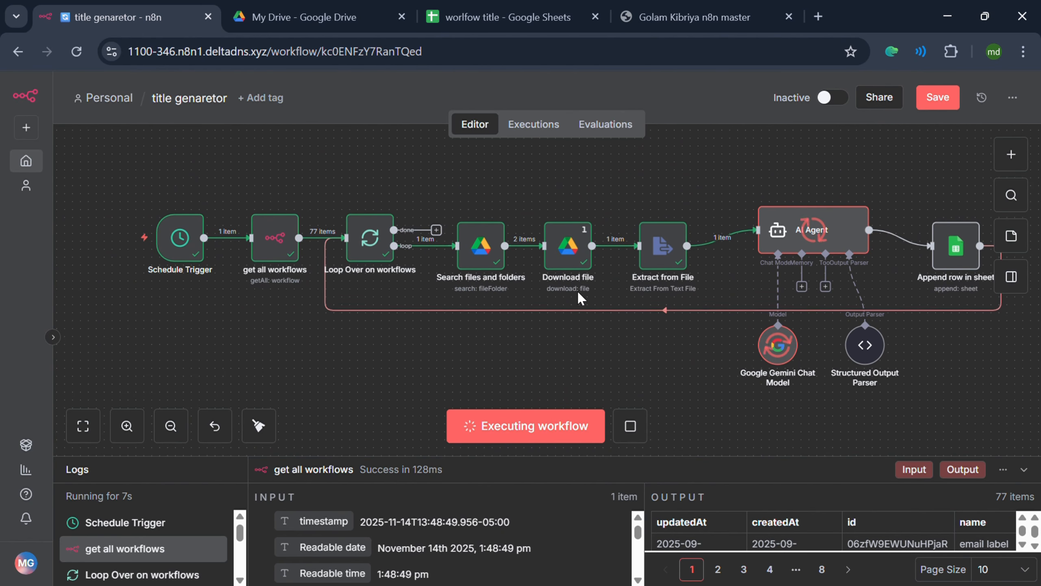
Inspect the outputs of the get all workflows and Loop Over on workflows nodes during the run, returning to the canvas.
double_click(271, 241)
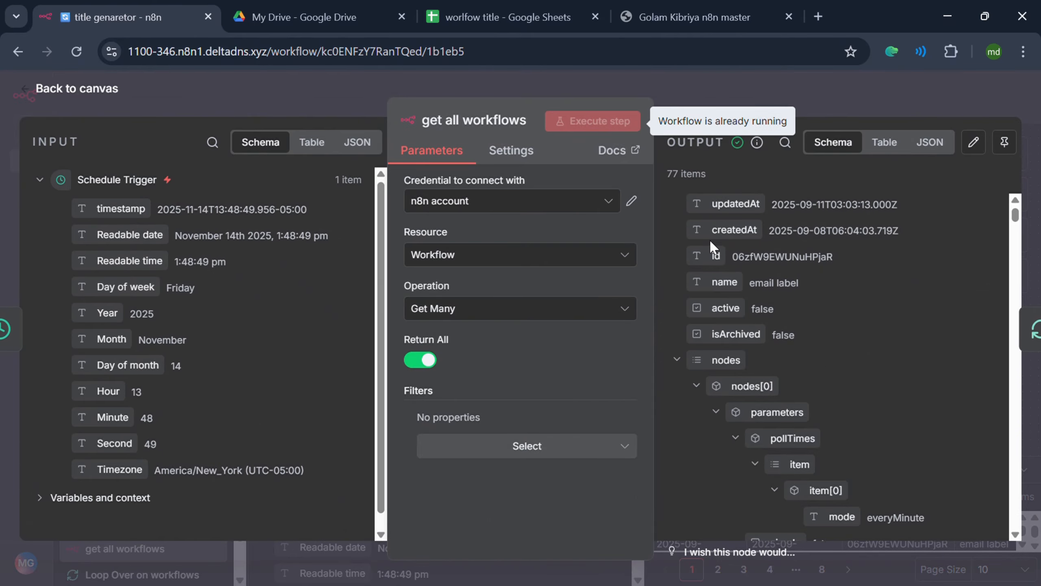
click(693, 98)
double_click(372, 242)
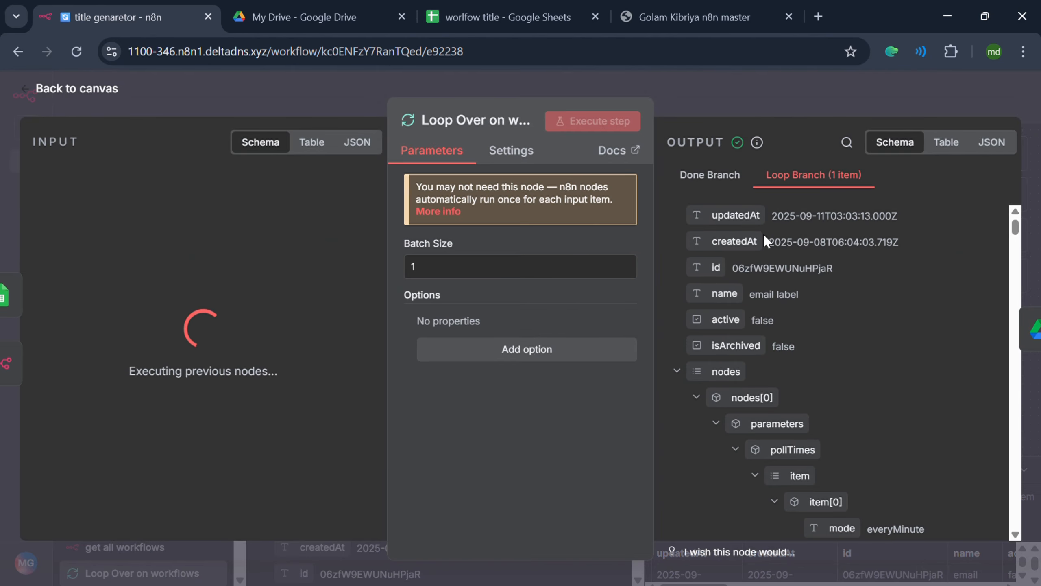
click(741, 89)
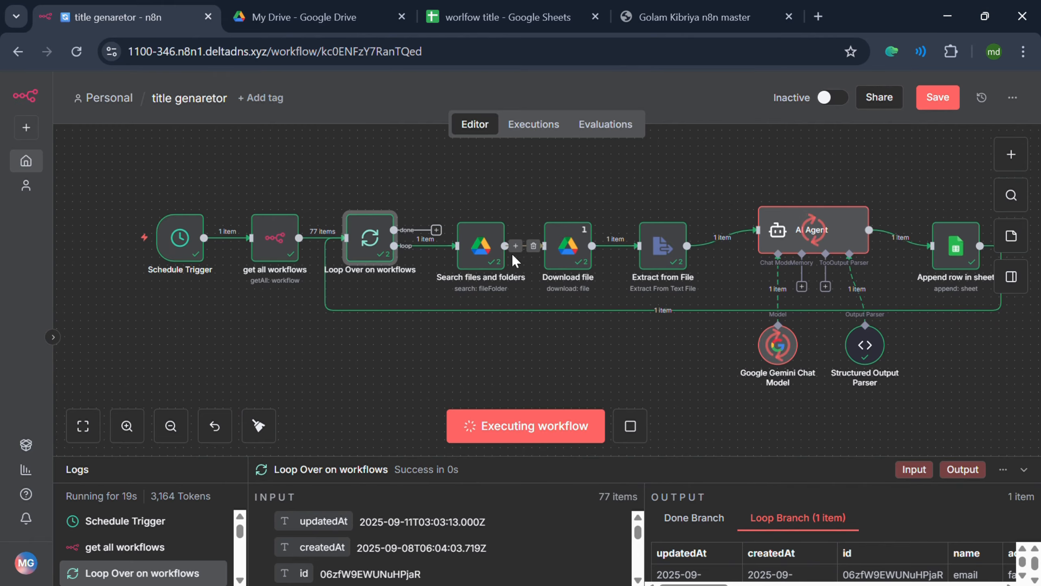
Glance at the Search files and folders node's output and stop the running workflow execution.
click(488, 259)
double_click(488, 261)
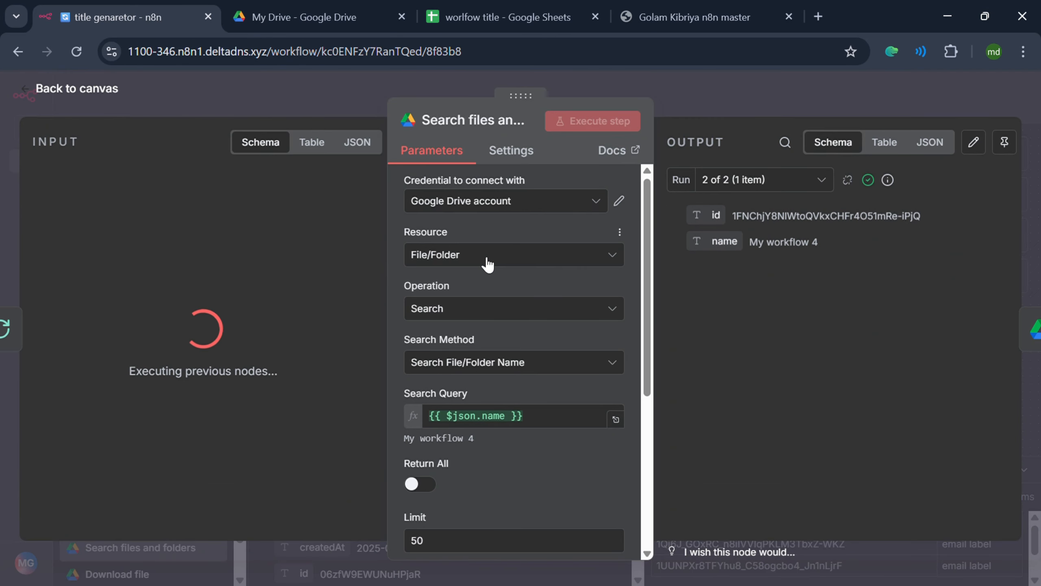
click(656, 108)
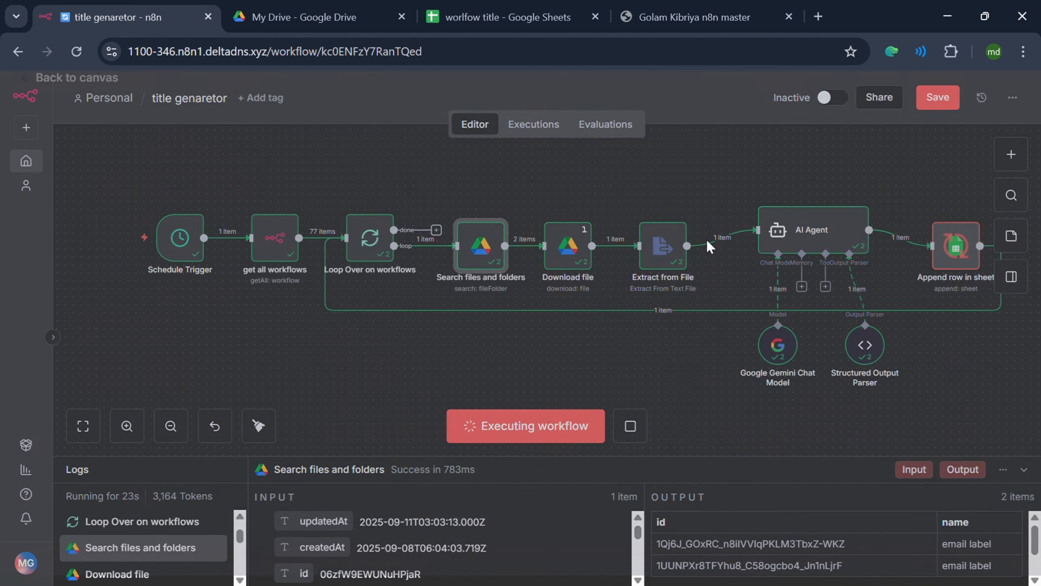
click(637, 424)
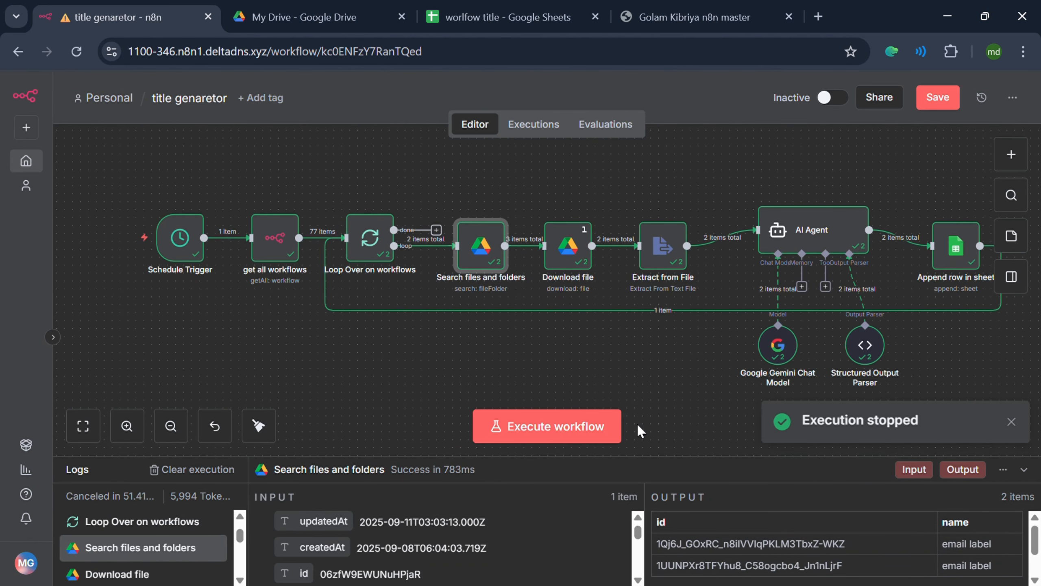
Examine the Search files and folders node's search query expression, filter settings, and output id and name, and return to the canvas.
double_click(479, 252)
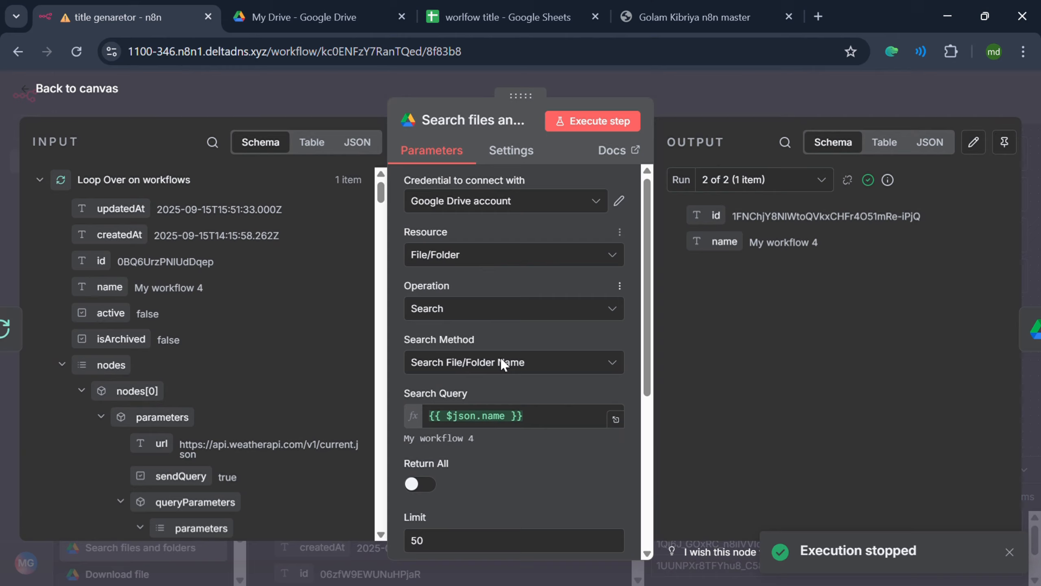
drag(422, 394, 451, 416)
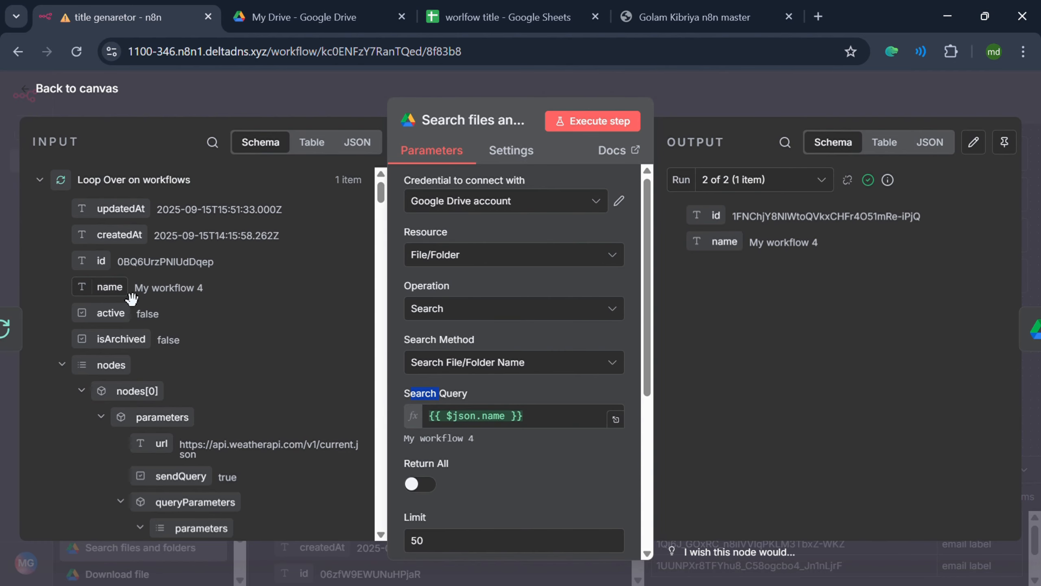
click(582, 424)
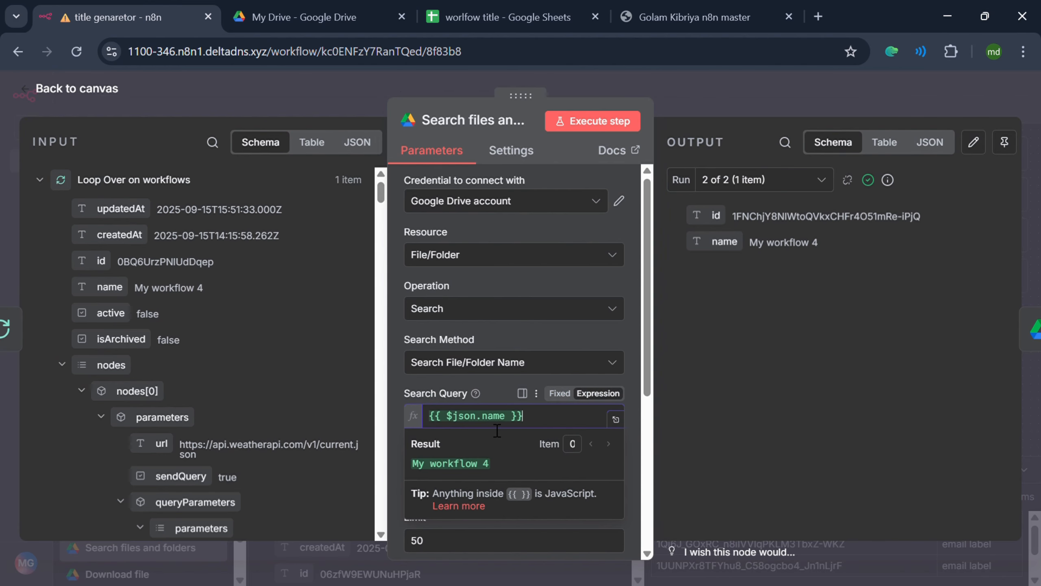
scroll(593, 218, down, 5)
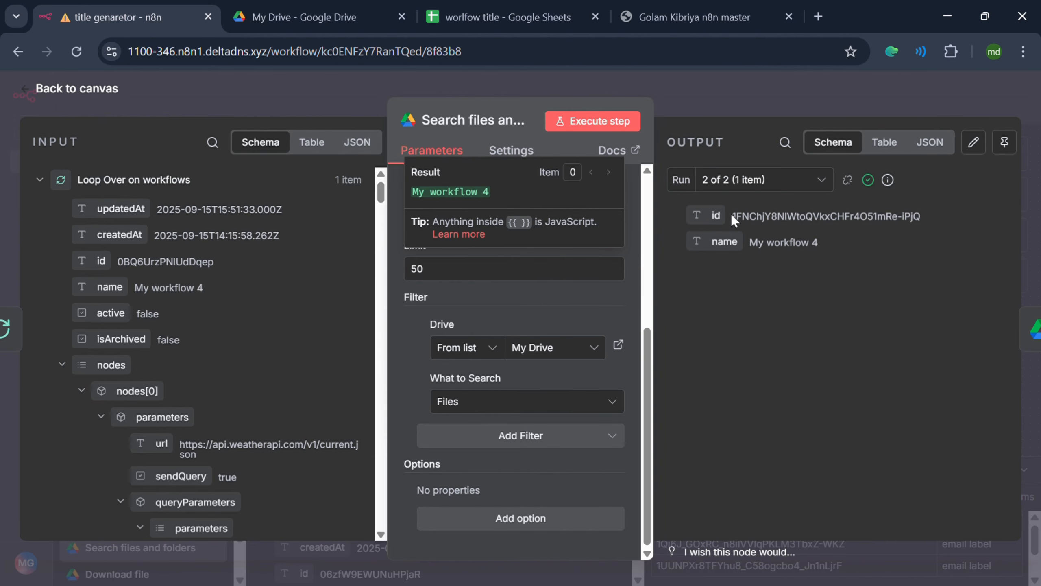
drag(732, 216, 932, 227)
drag(749, 242, 842, 250)
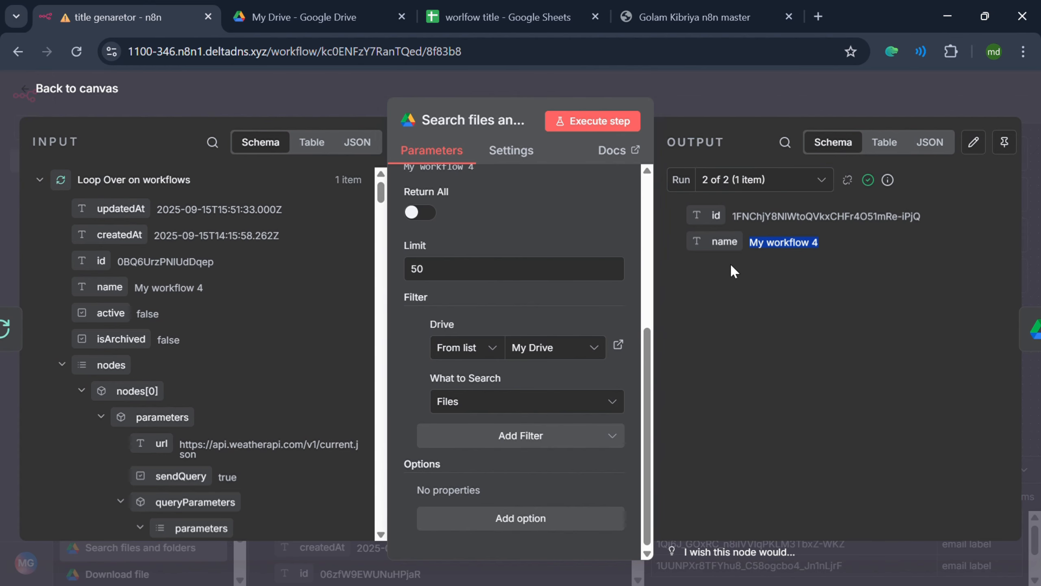
click(715, 103)
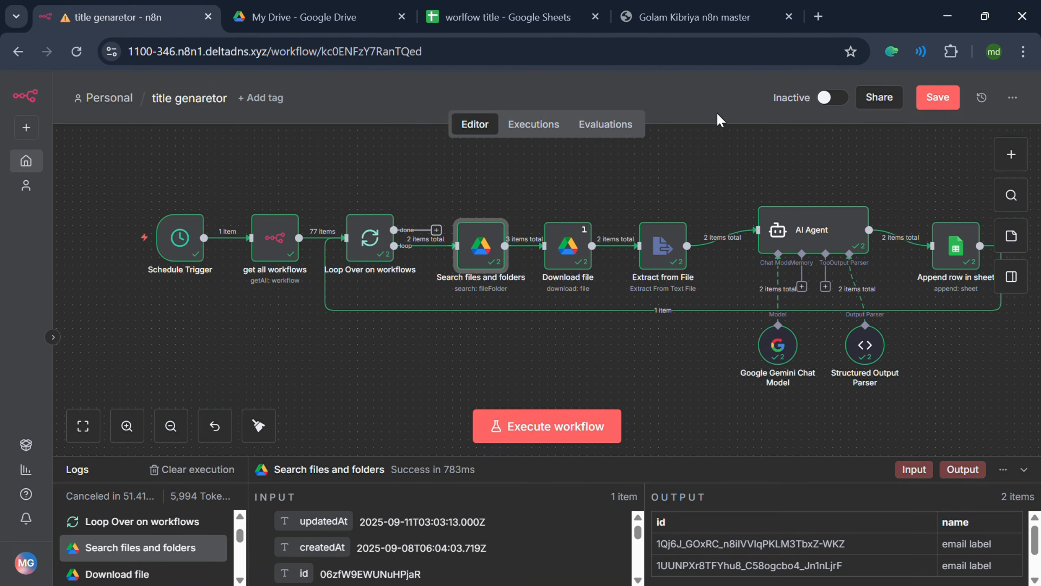
Examine the Download file node's file ID expression, view the downloaded file's JSON content, and return to the canvas.
double_click(573, 251)
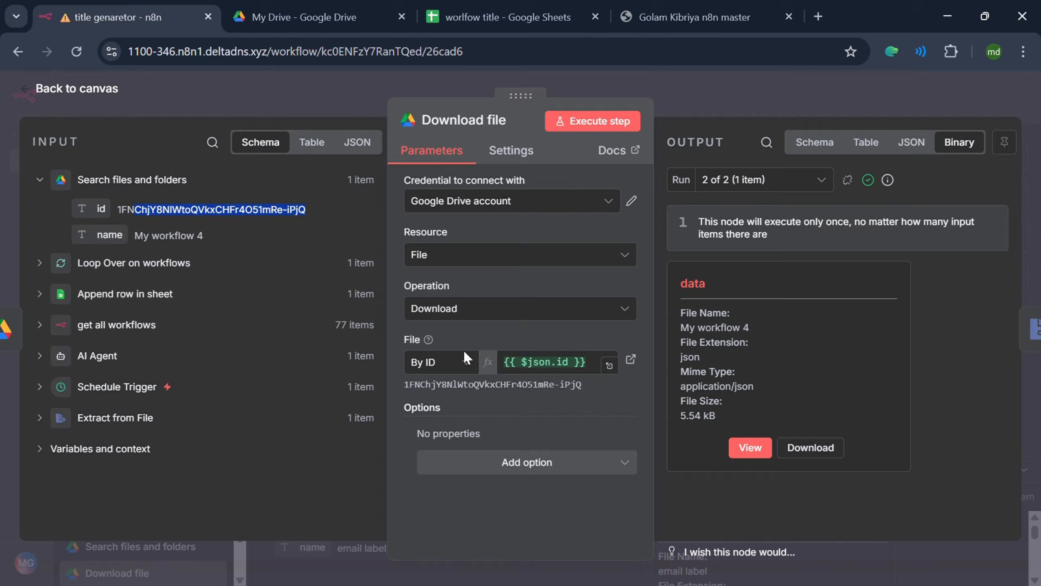
double_click(553, 361)
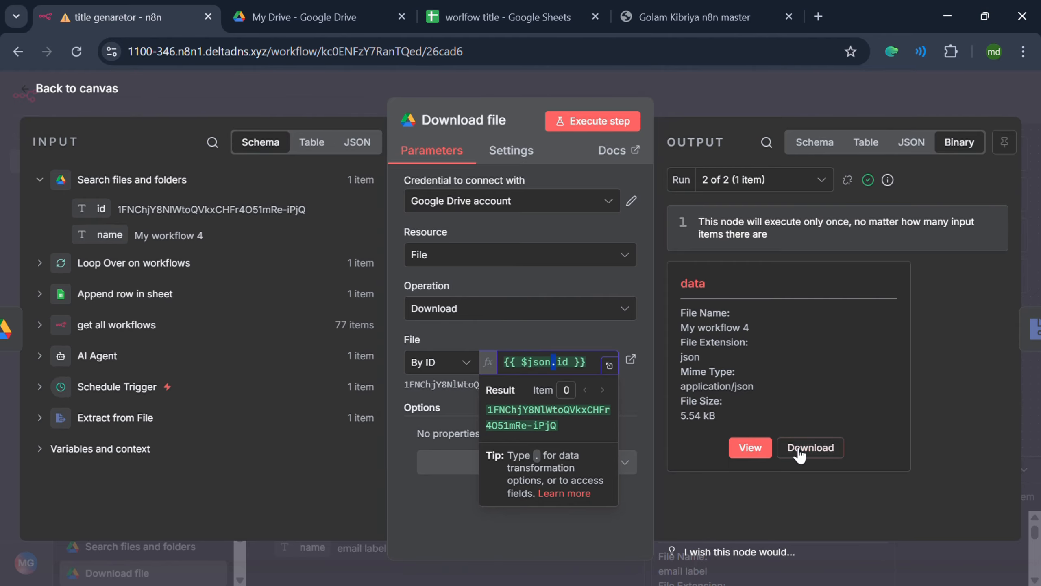
click(749, 445)
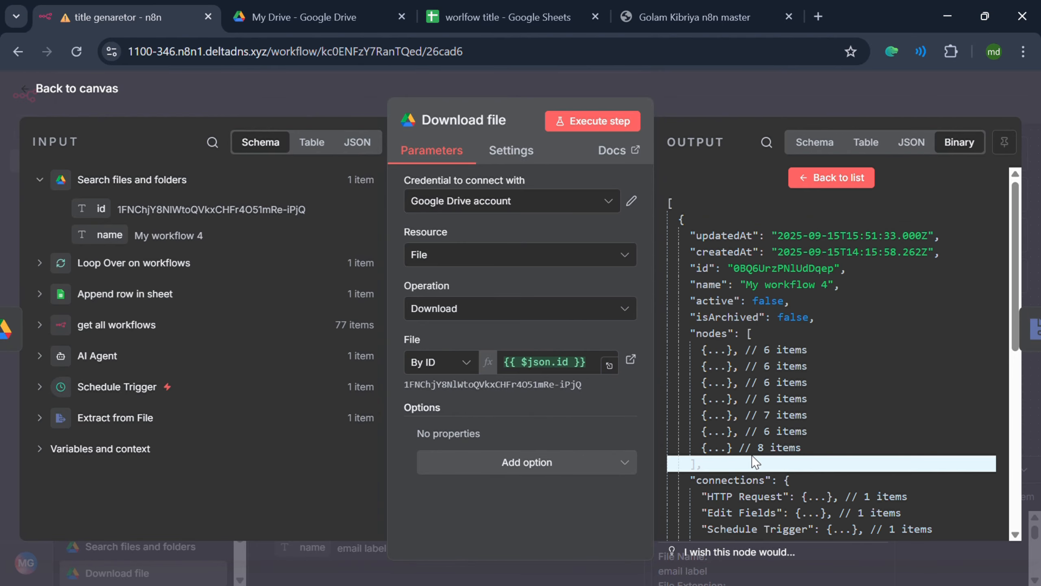
click(750, 94)
Open the AI Agent node and browse its input from the preceding nodes in schema and table views, including the Download file binary.
drag(806, 233, 768, 255)
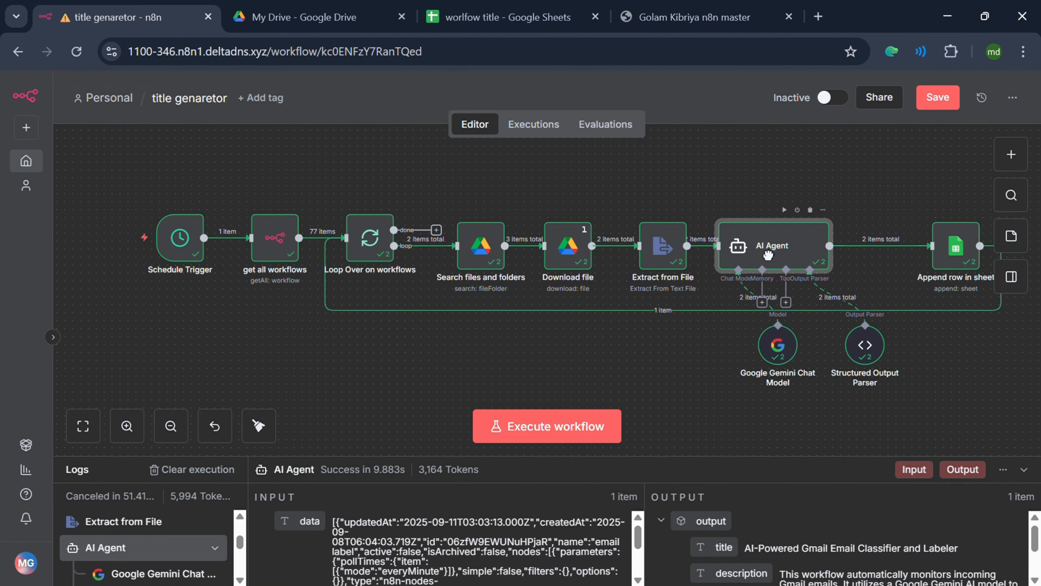
double_click(766, 252)
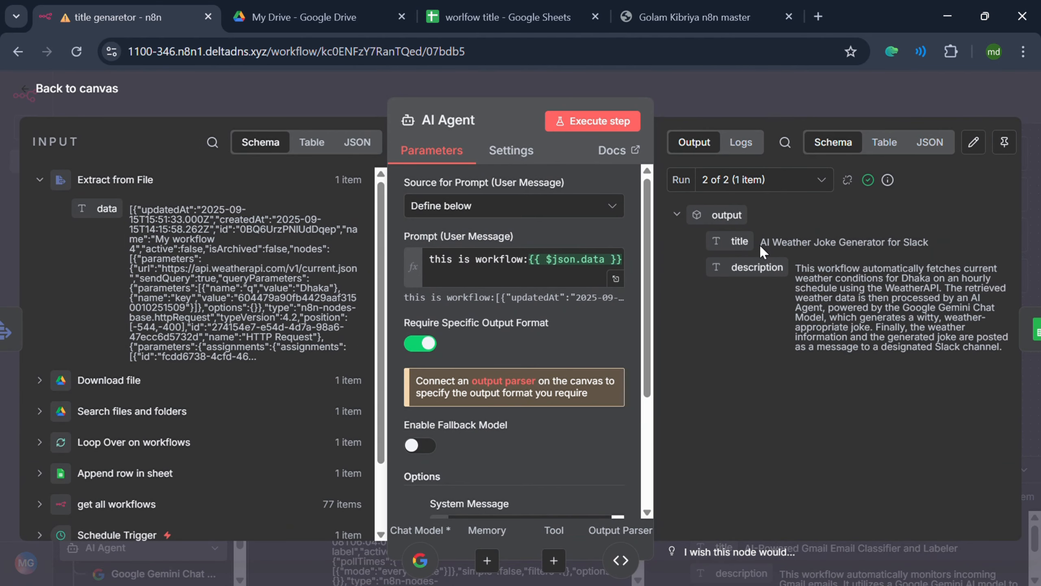
click(40, 380)
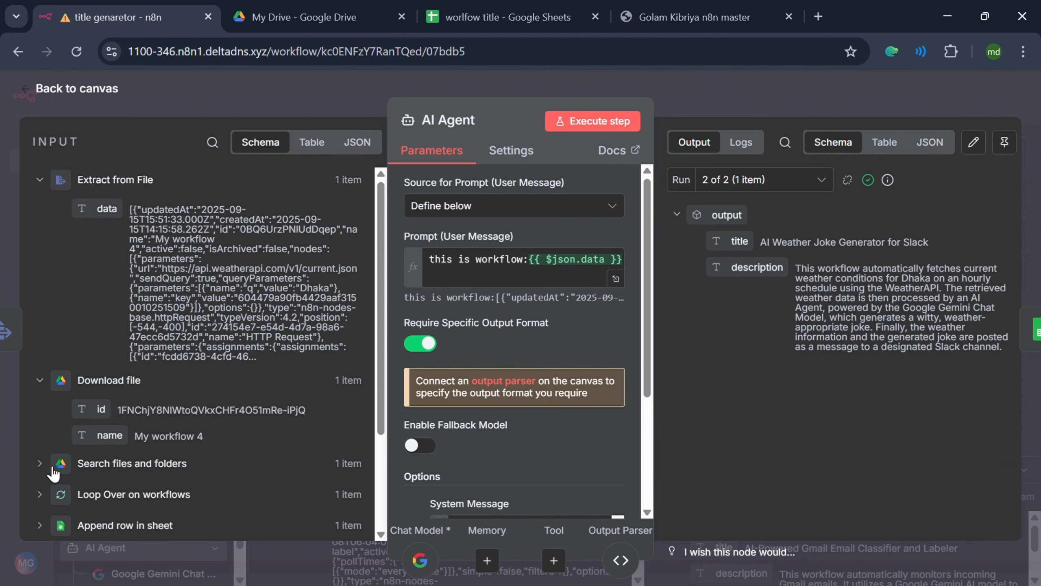
click(41, 464)
scroll(284, 431, down, 5)
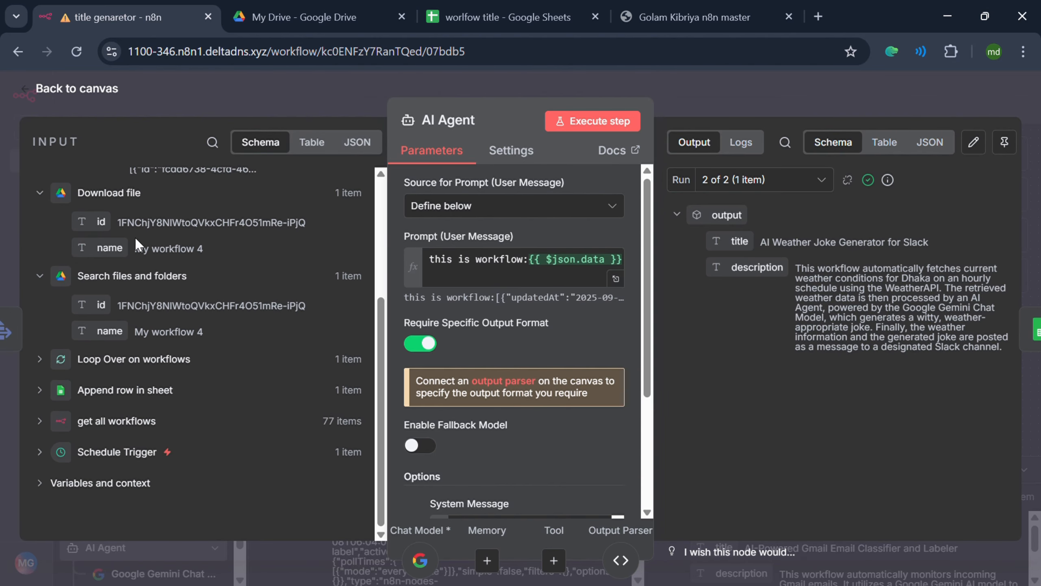
click(312, 142)
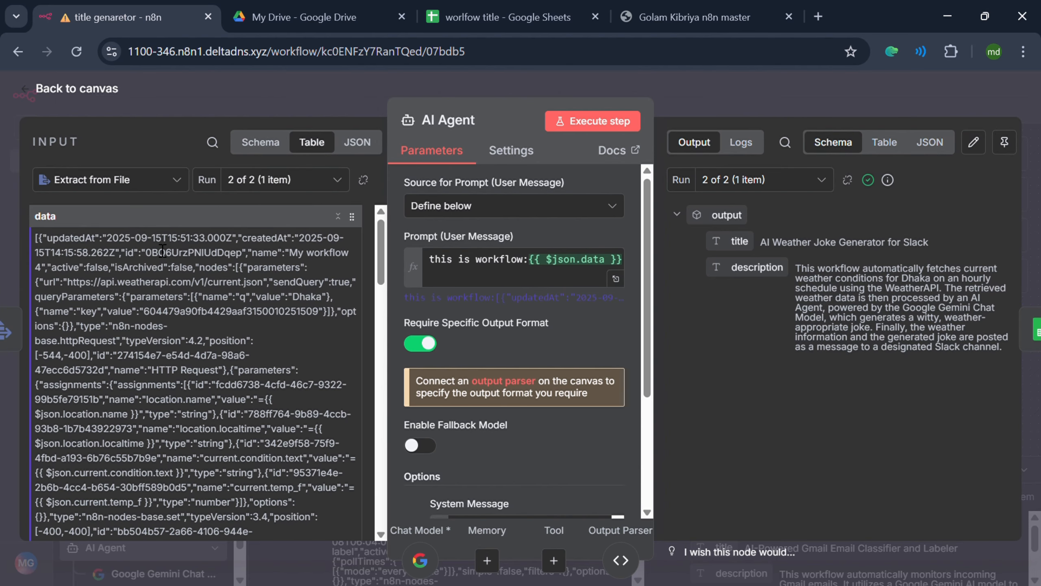
scroll(211, 400, down, 10)
click(123, 179)
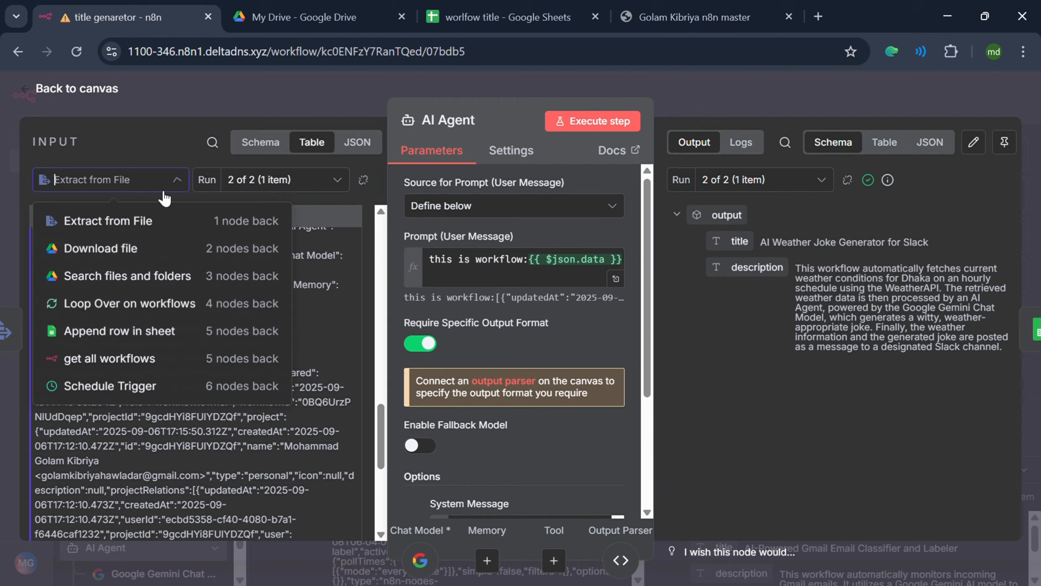
click(103, 246)
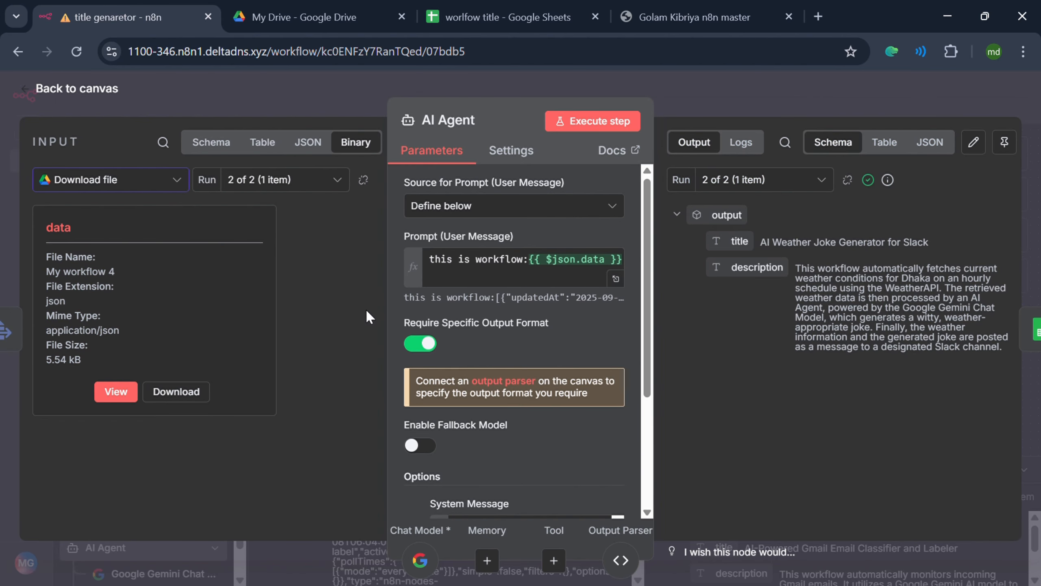
Skim the AI Agent node's system message, switch its input view back to Extract from File, and return to the canvas.
scroll(574, 452, down, 4)
scroll(515, 377, down, 2)
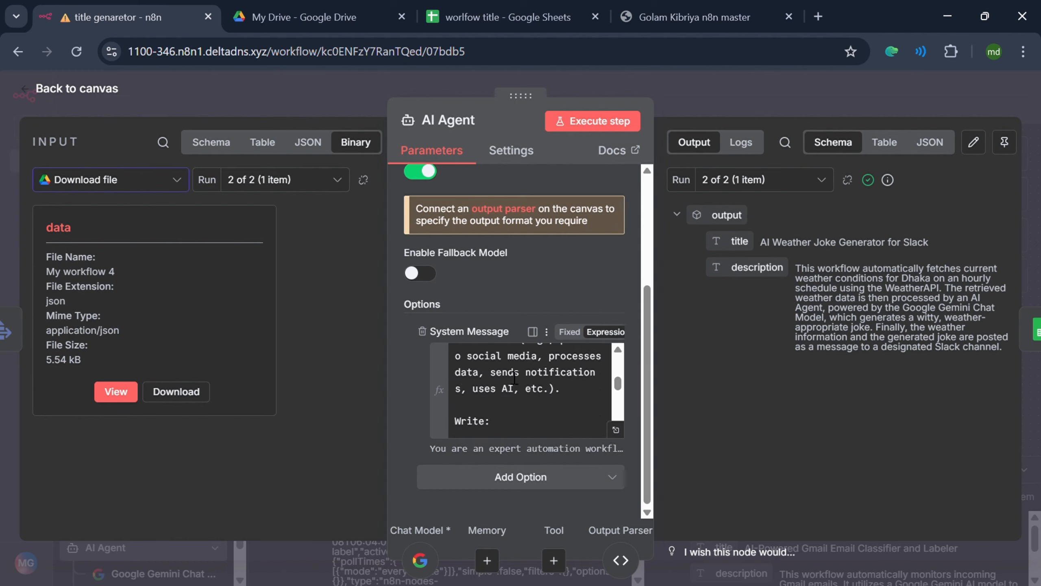
scroll(514, 377, up, 7)
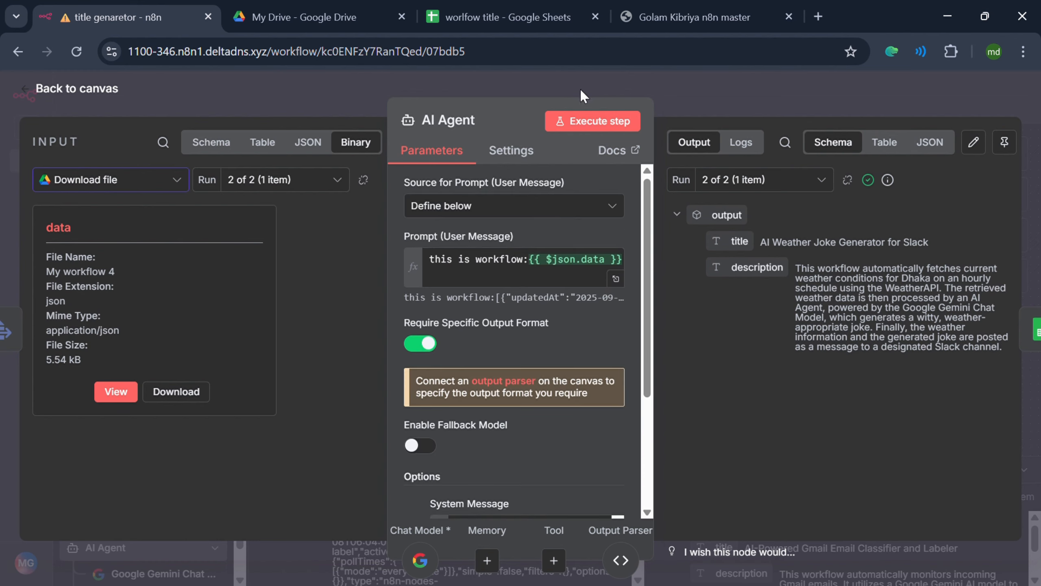
click(115, 185)
click(123, 219)
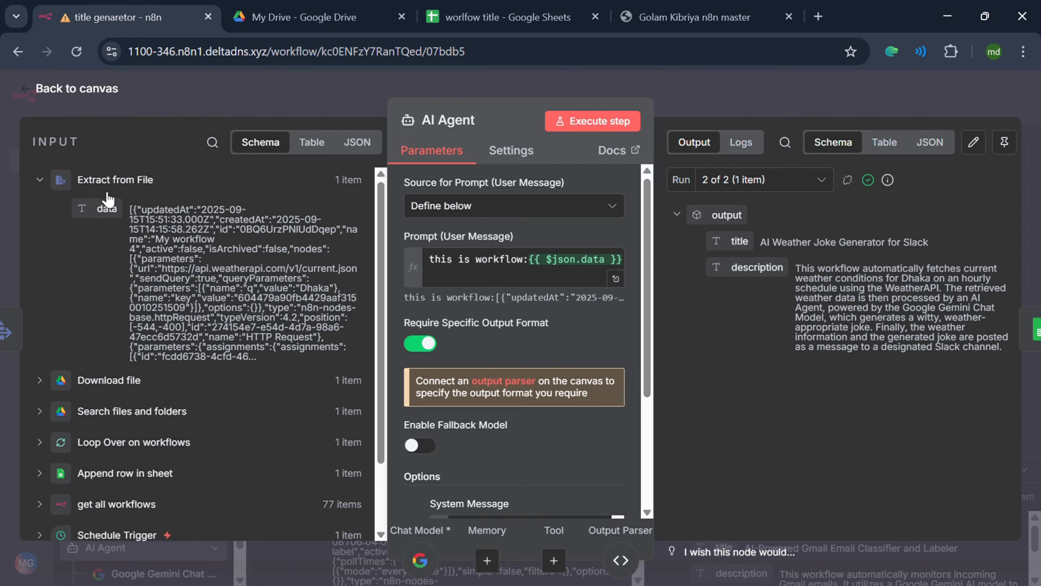
key(Escape)
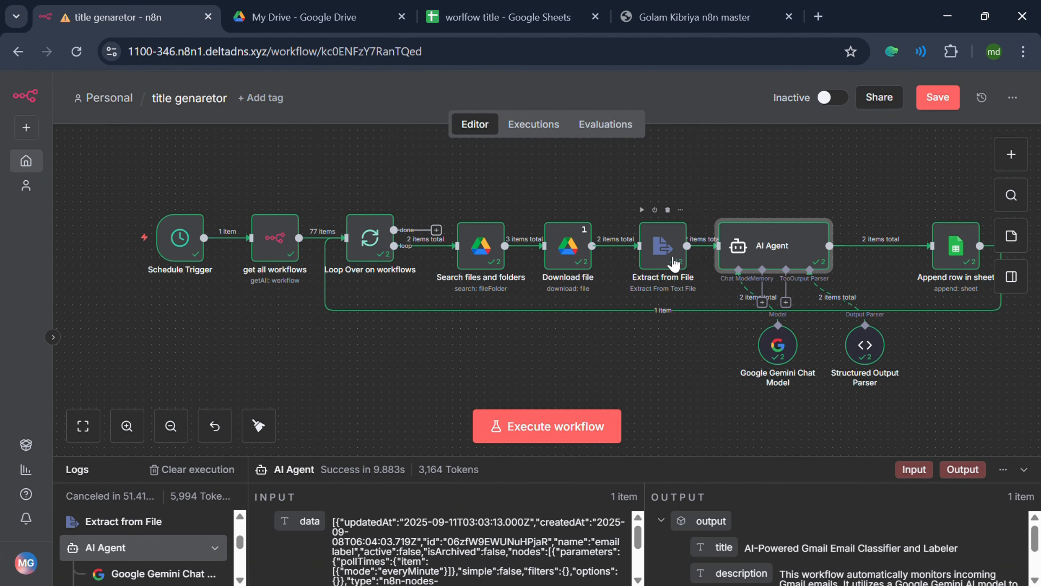
Compare the Extract from File node's binary JSON input with its extracted text output, and return to the canvas.
double_click(658, 242)
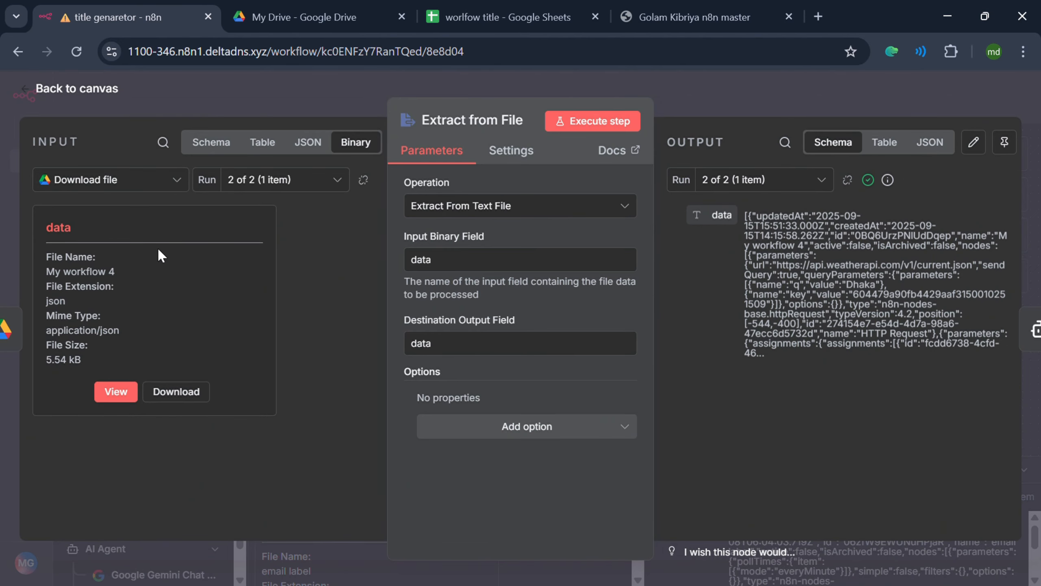
click(115, 391)
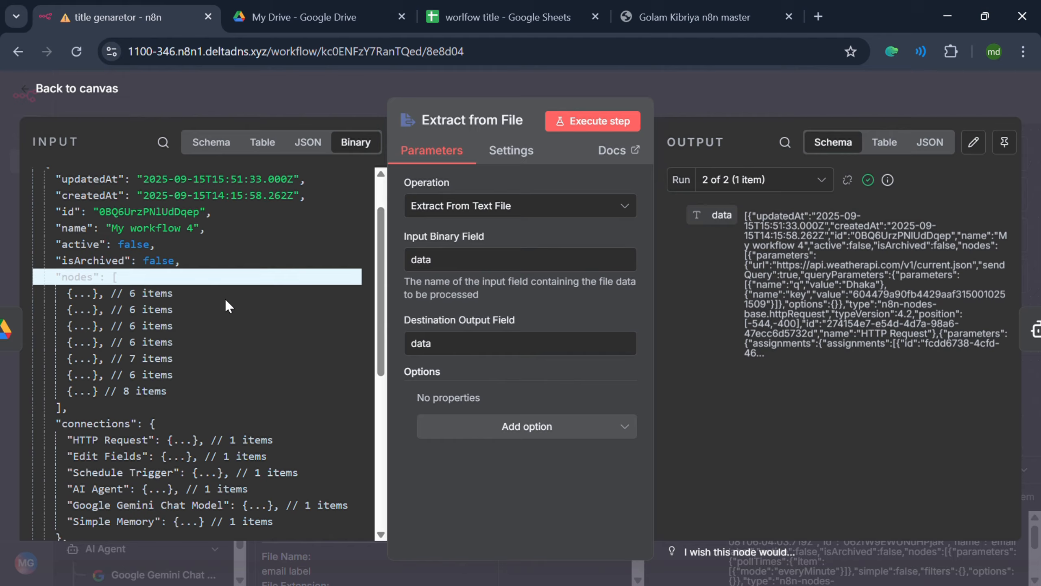
scroll(224, 297, down, 8)
scroll(207, 443, up, 9)
scroll(208, 443, up, 1)
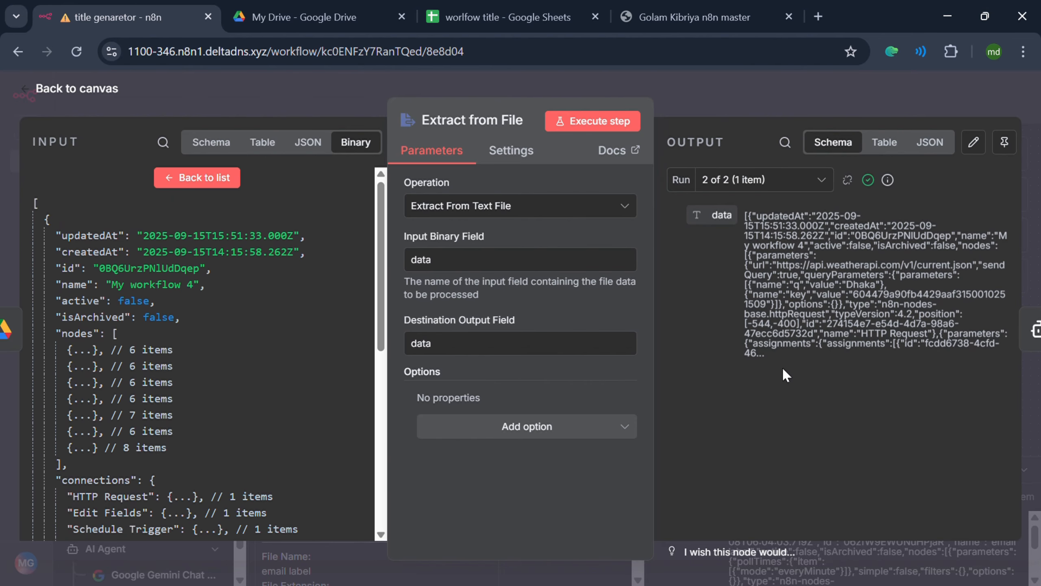
drag(782, 366, 738, 208)
click(831, 409)
click(752, 114)
Review the AI Agent node's input data, system message, and generated title and description output.
double_click(765, 308)
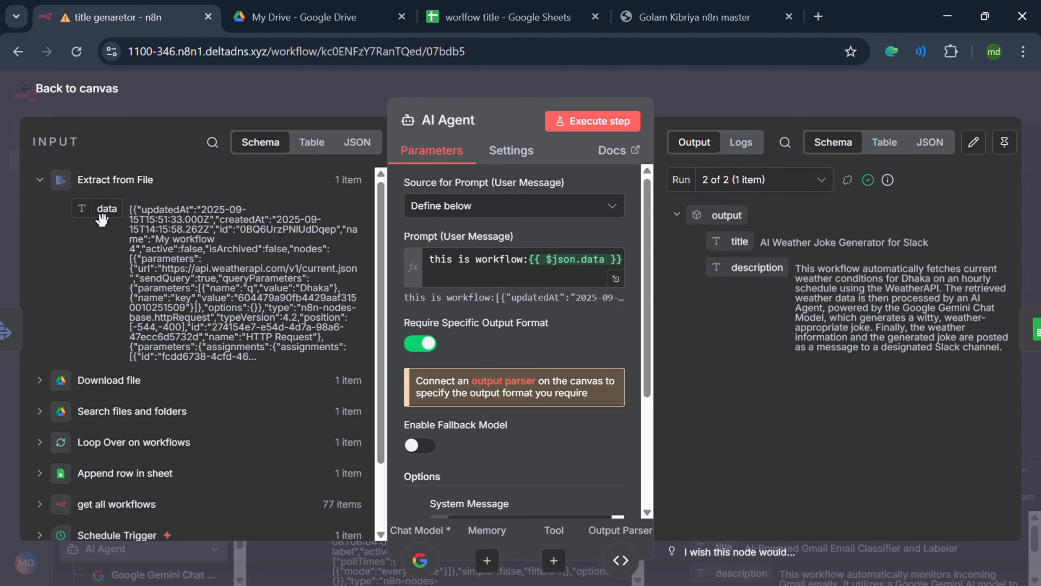
scroll(617, 287, down, 10)
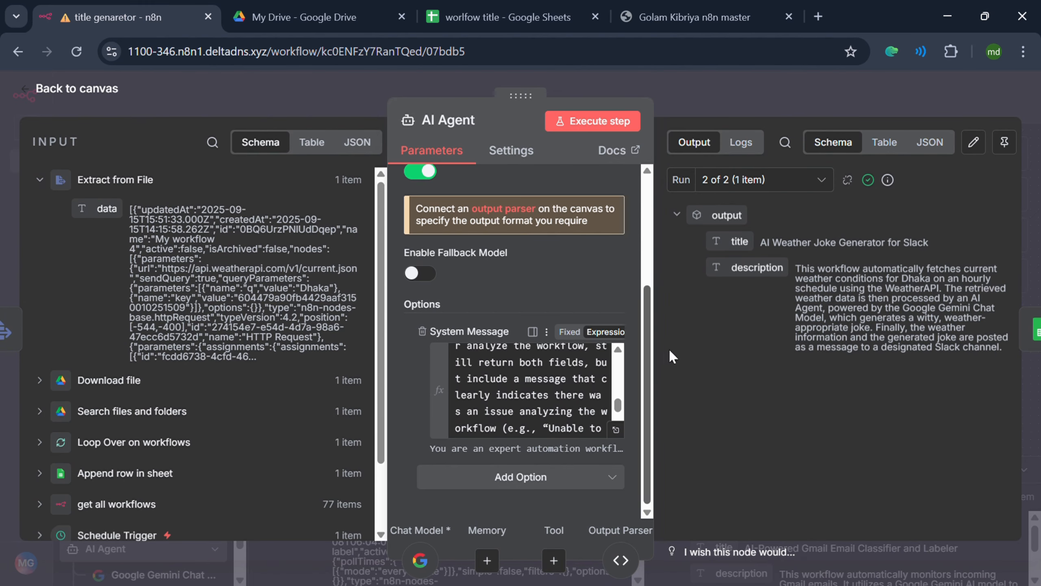
drag(801, 255, 981, 350)
click(900, 400)
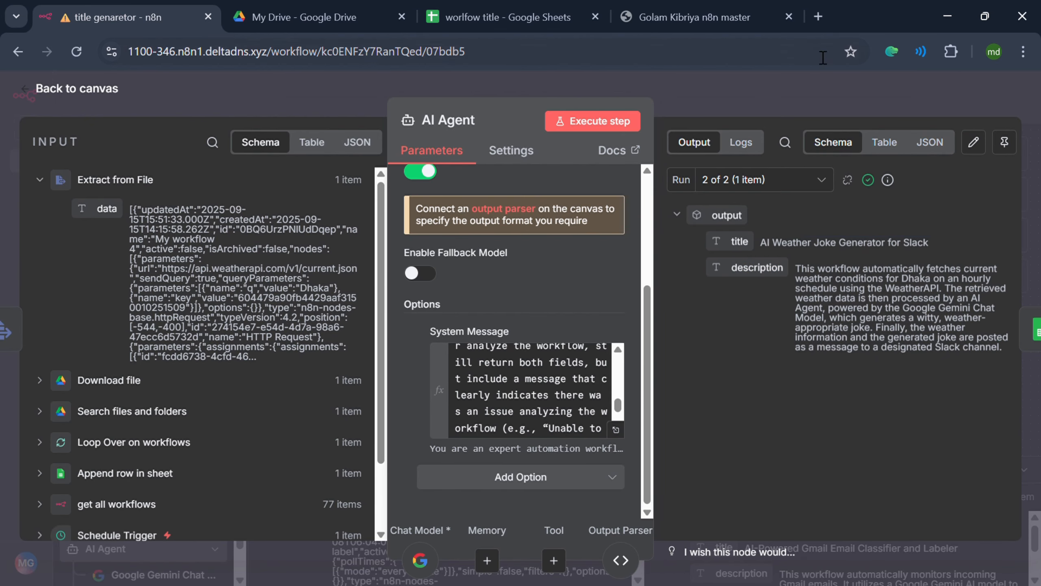
Return from the AI Agent node to the canvas and check the workflow name column in the worlfow title Google Sheet.
click(703, 98)
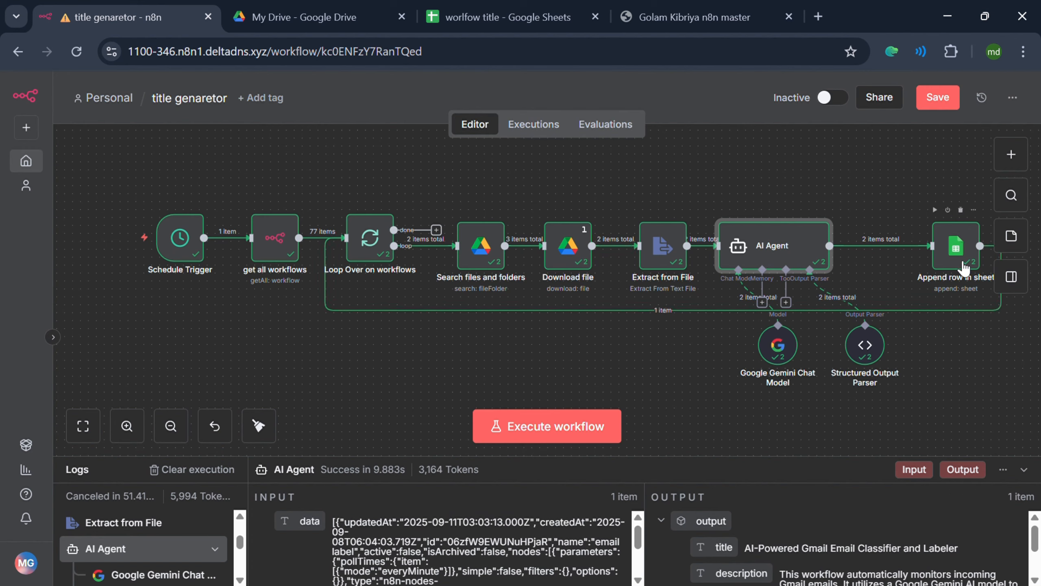
click(497, 18)
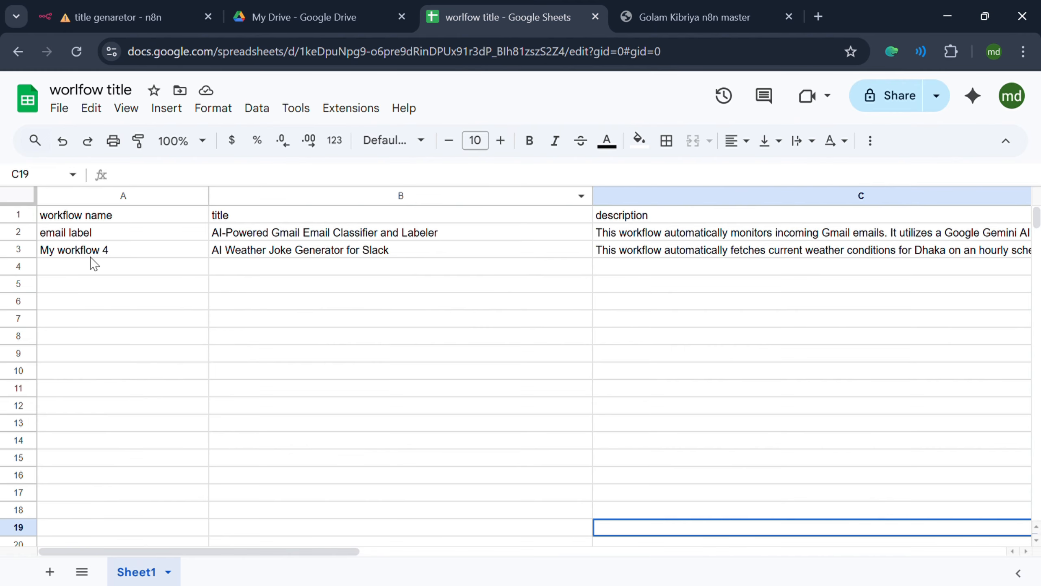
click(76, 52)
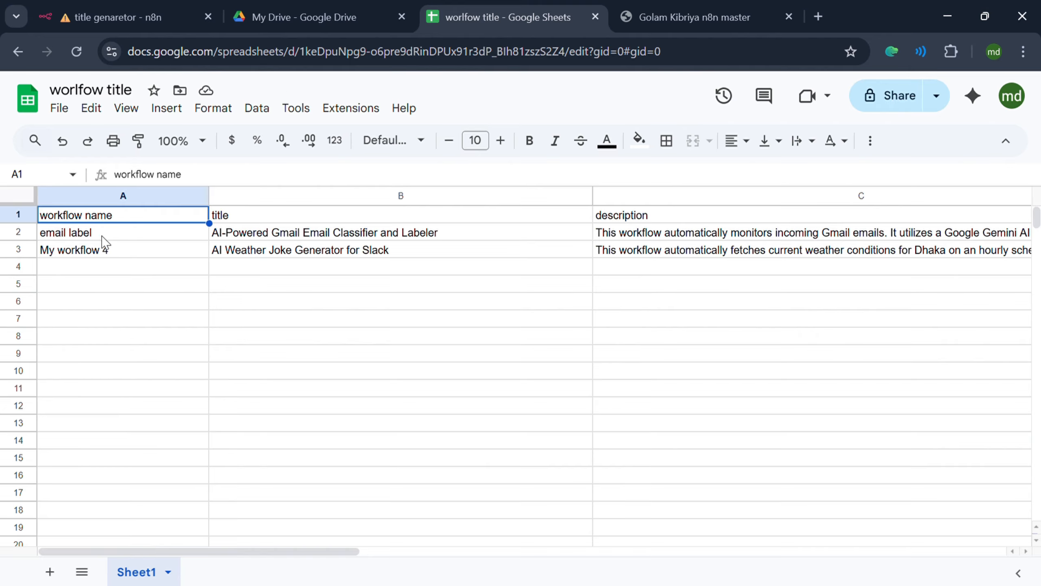
Glance at the n8n canvas and My Drive, and examine the email label row's workflow name and generated title in the Google Sheet.
click(119, 17)
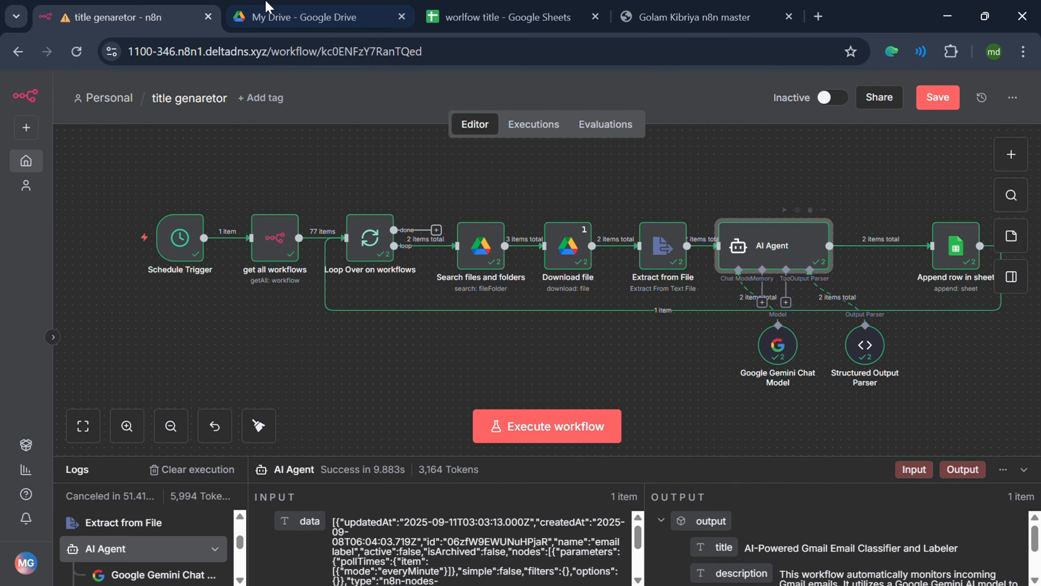
click(292, 18)
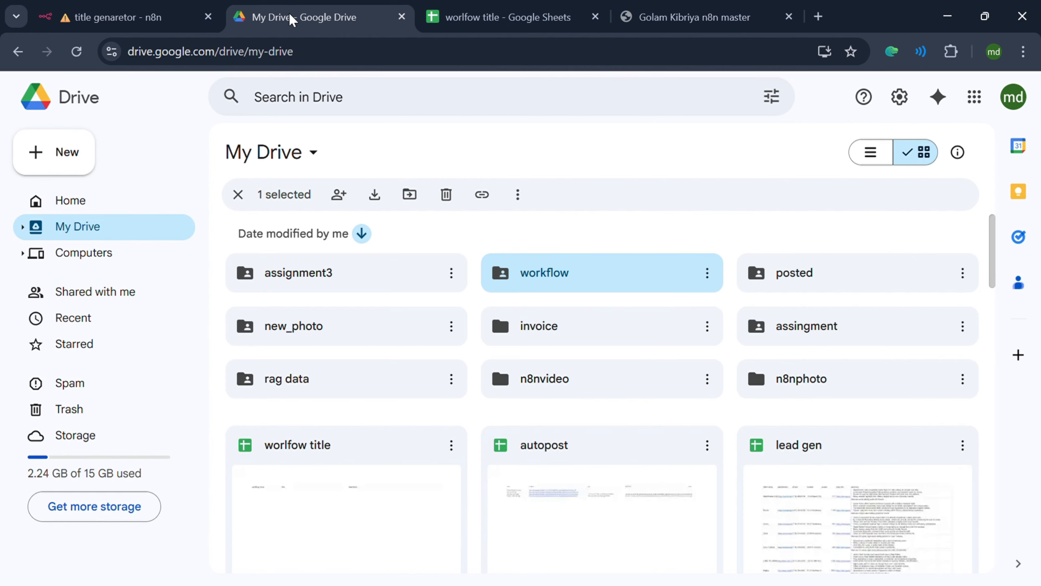
click(486, 18)
click(85, 233)
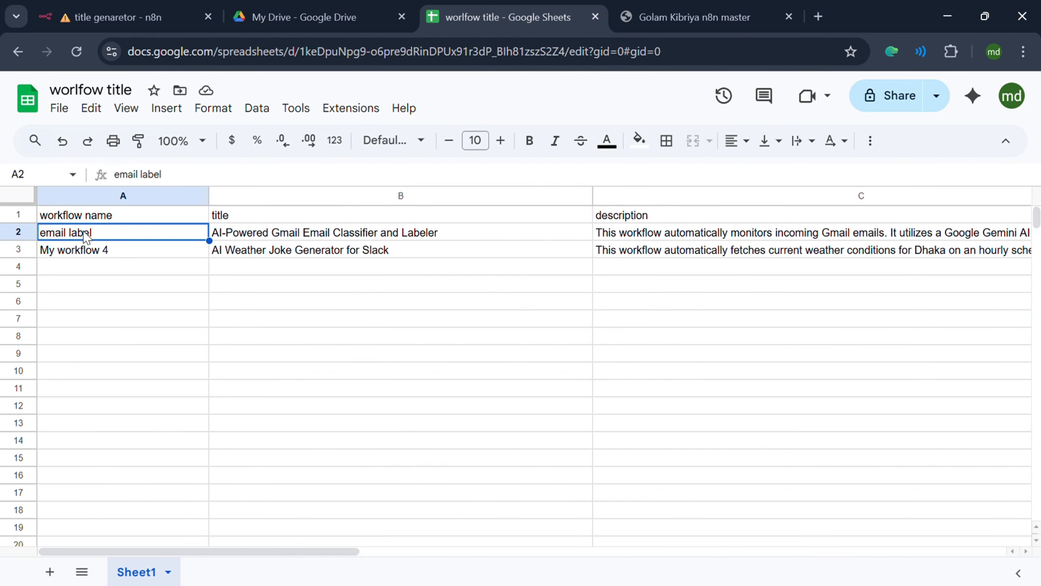
click(229, 239)
double_click(227, 238)
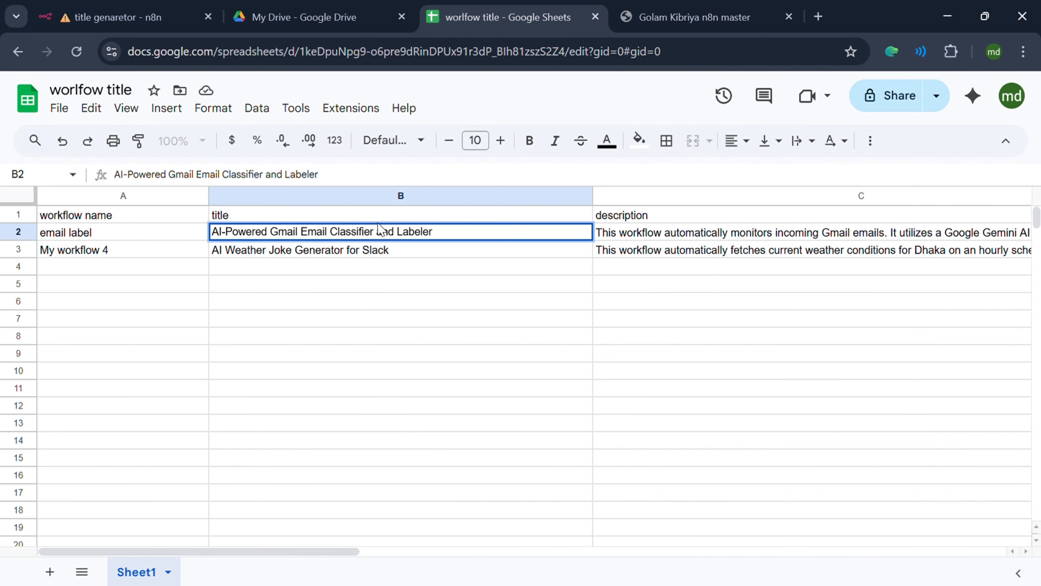
double_click(801, 374)
In n8n, review the Search files and folders node's query settings and output, and return to the canvas.
key(ctrl+1)
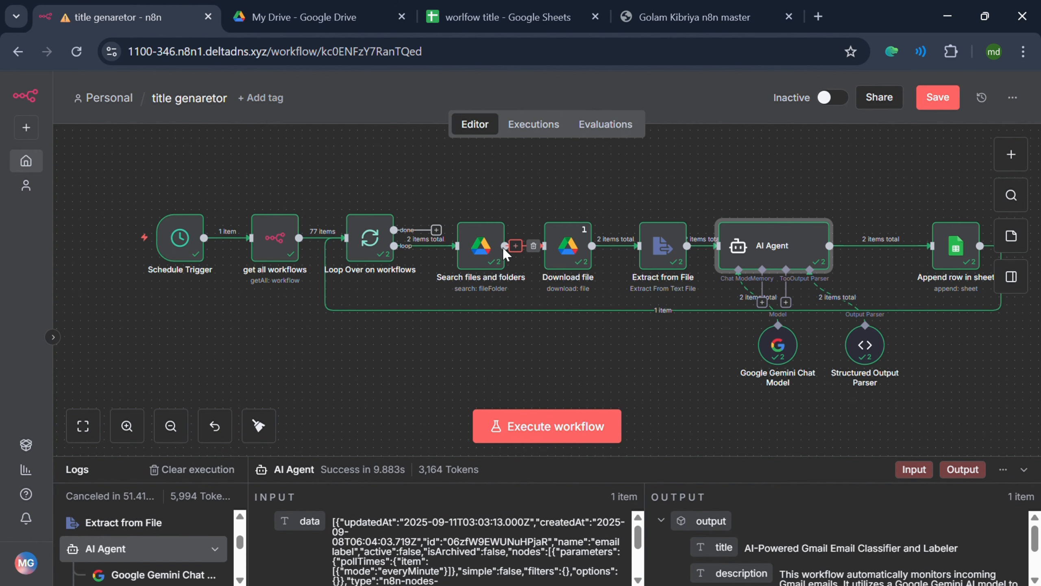
double_click(494, 251)
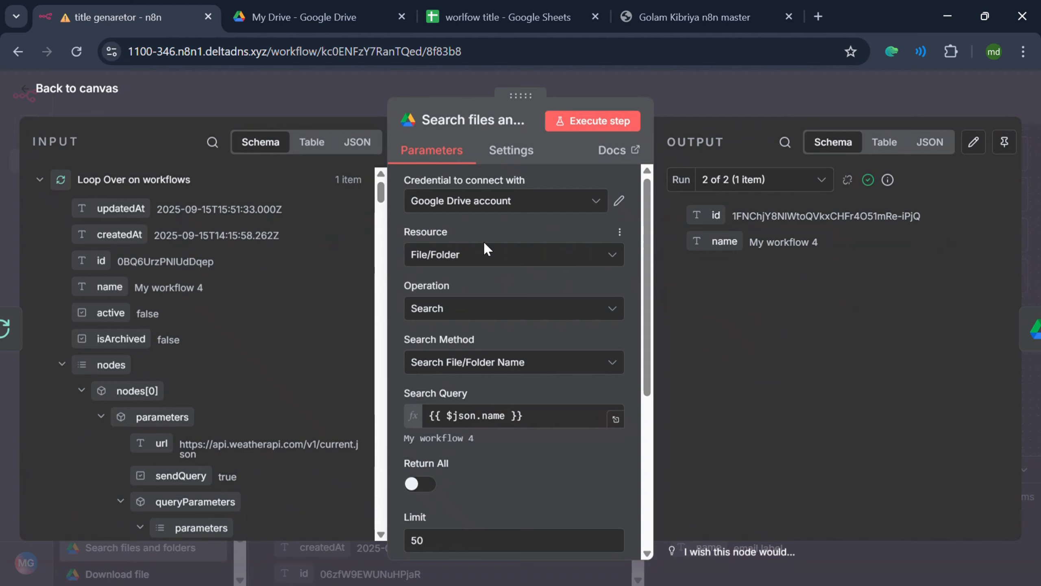
scroll(509, 371, down, 3)
click(683, 98)
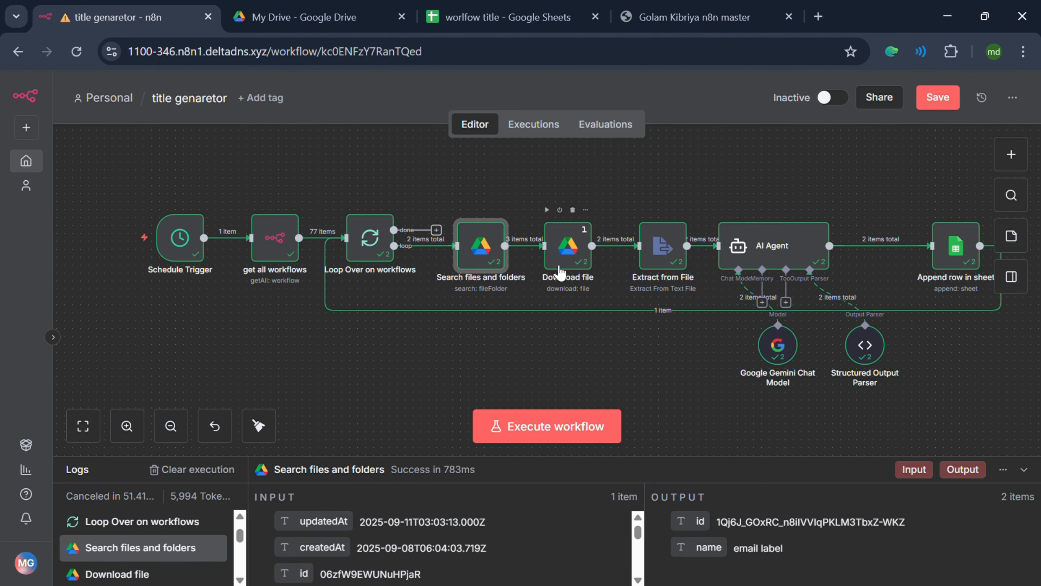
Switch to Google Drive, open the workflow folder in My Drive, and skim its first documents.
click(309, 16)
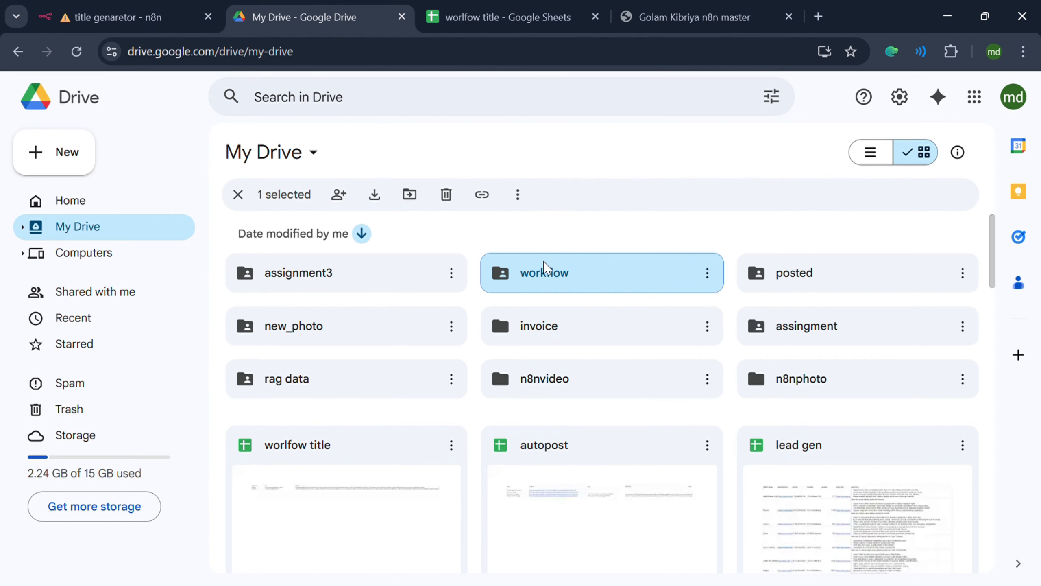
double_click(551, 281)
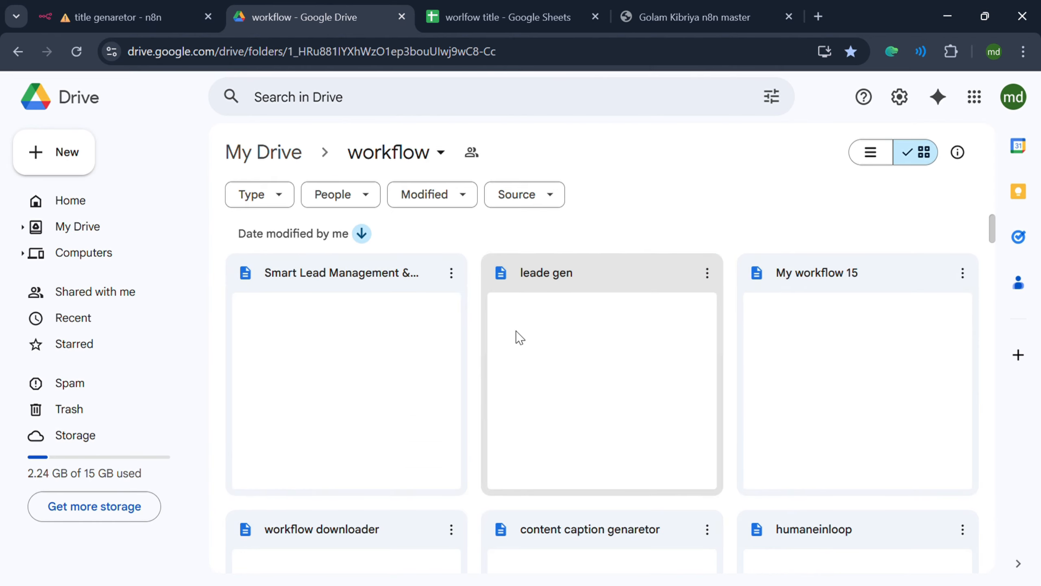
scroll(498, 390, down, 15)
scroll(502, 406, up, 15)
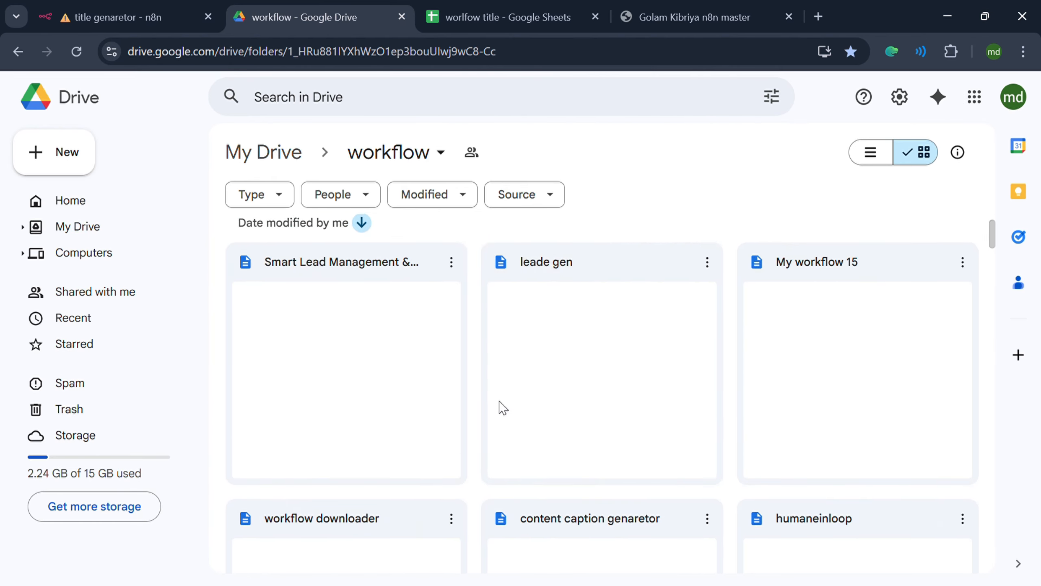
click(81, 8)
click(292, 6)
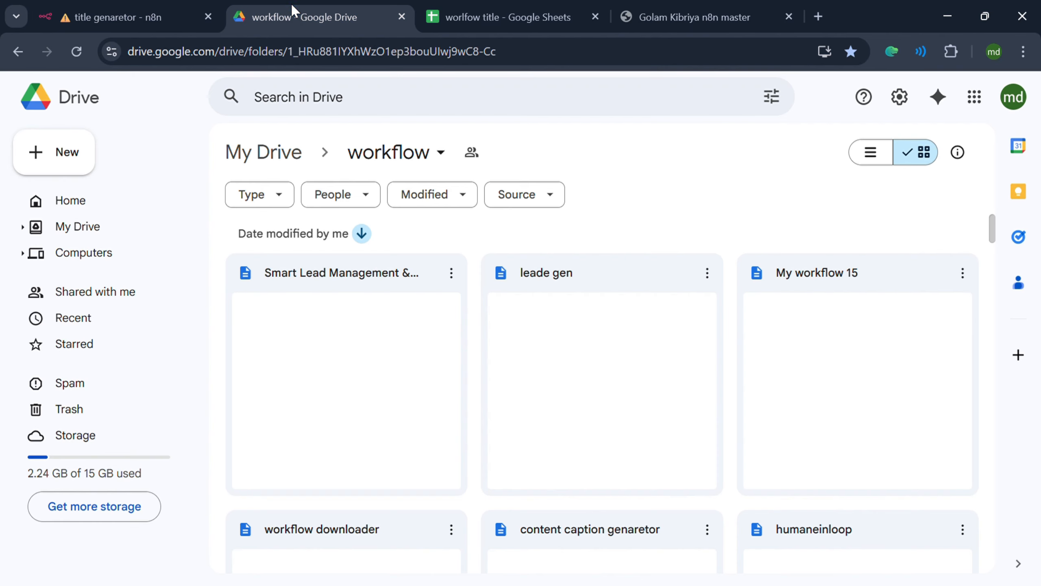
Browse the saved workflow documents through to the end of the folder, where My workflow 4 and email label are listed.
scroll(535, 318, down, 8)
scroll(537, 326, up, 8)
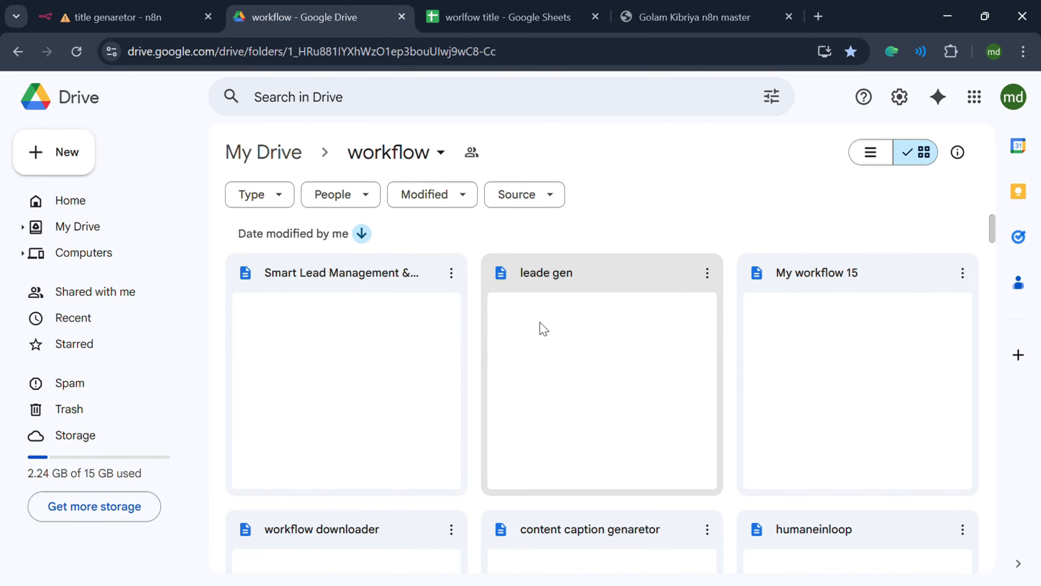
scroll(541, 328, down, 15)
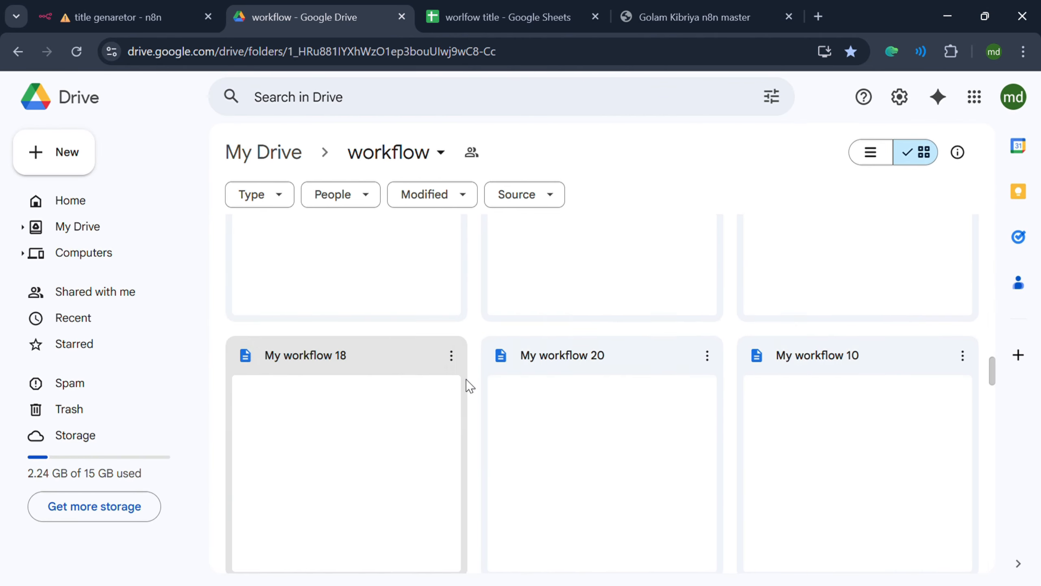
scroll(470, 386, down, 5)
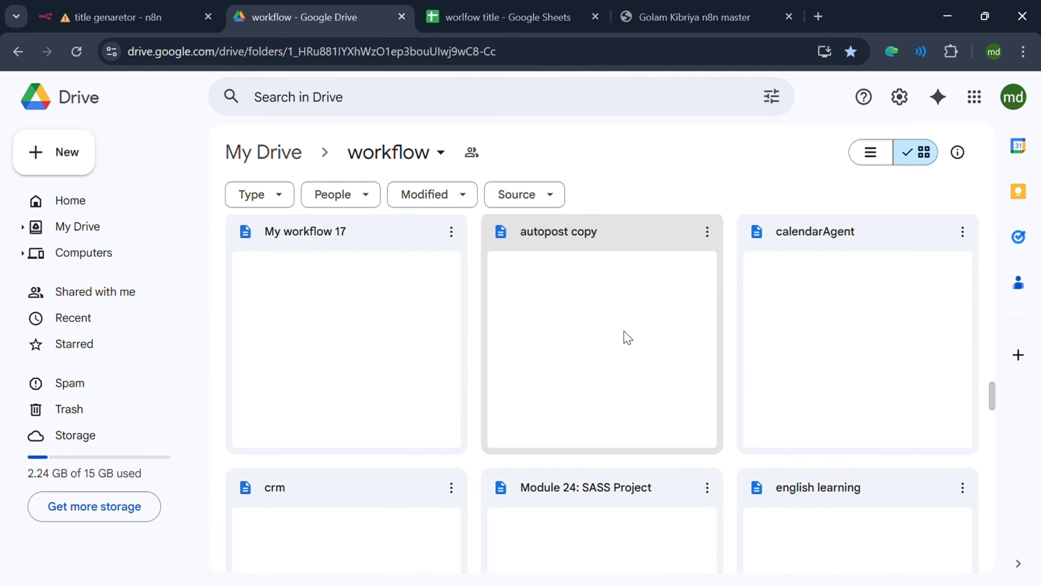
scroll(477, 356, down, 12)
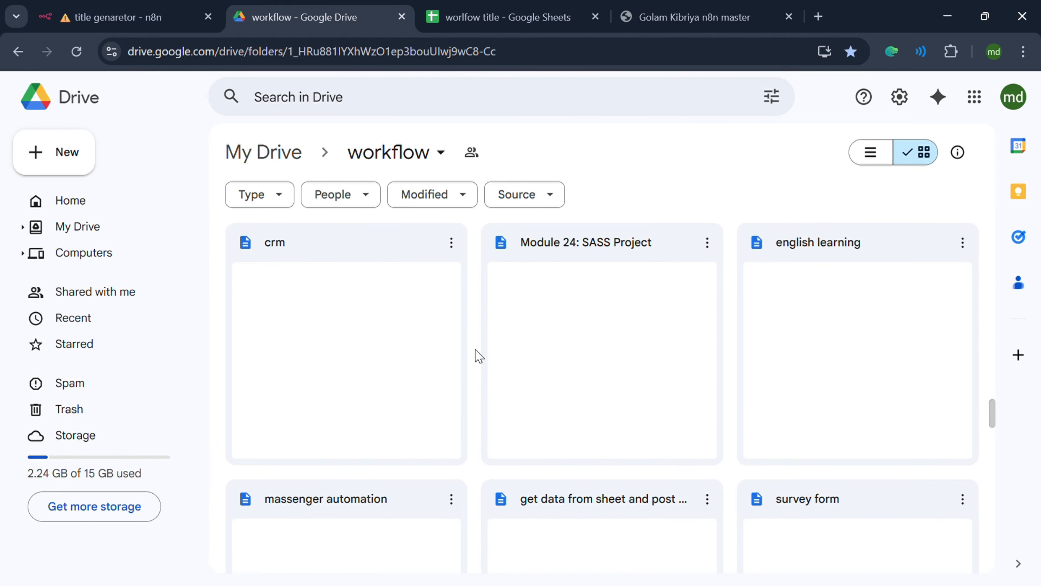
scroll(476, 355, down, 10)
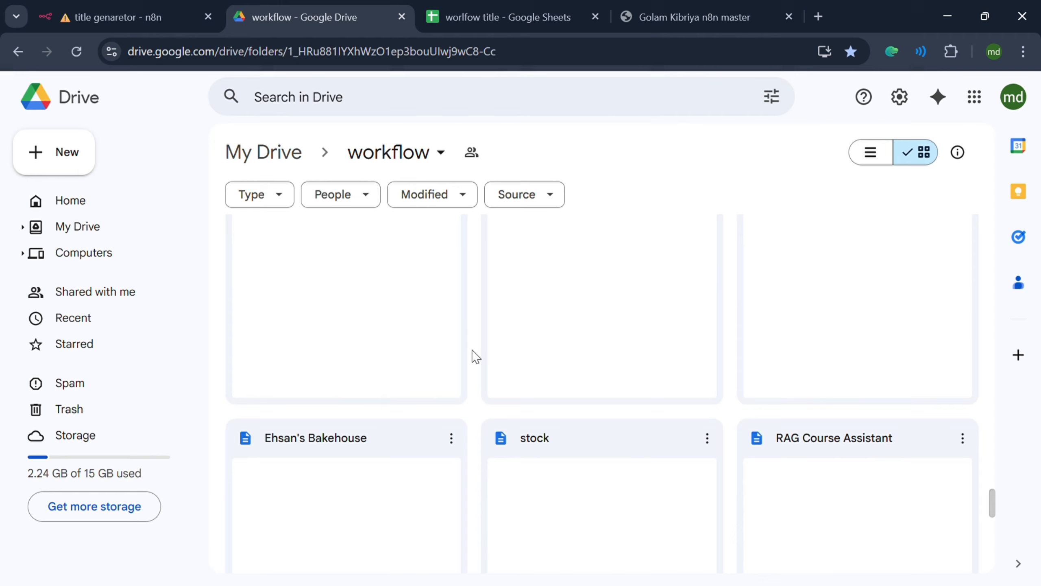
scroll(511, 335, down, 5)
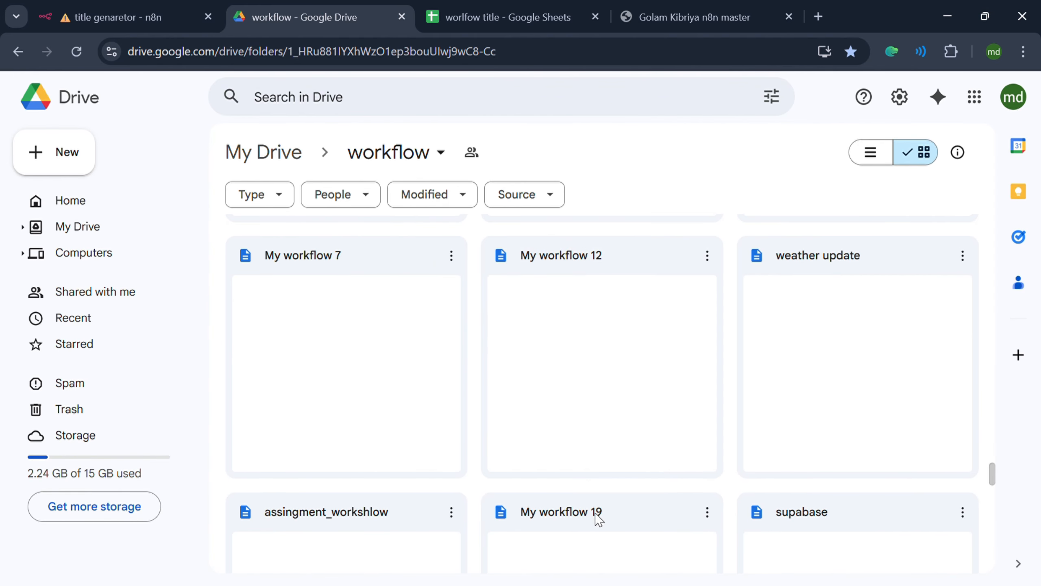
scroll(522, 452, down, 5)
scroll(521, 455, up, 4)
scroll(511, 465, down, 10)
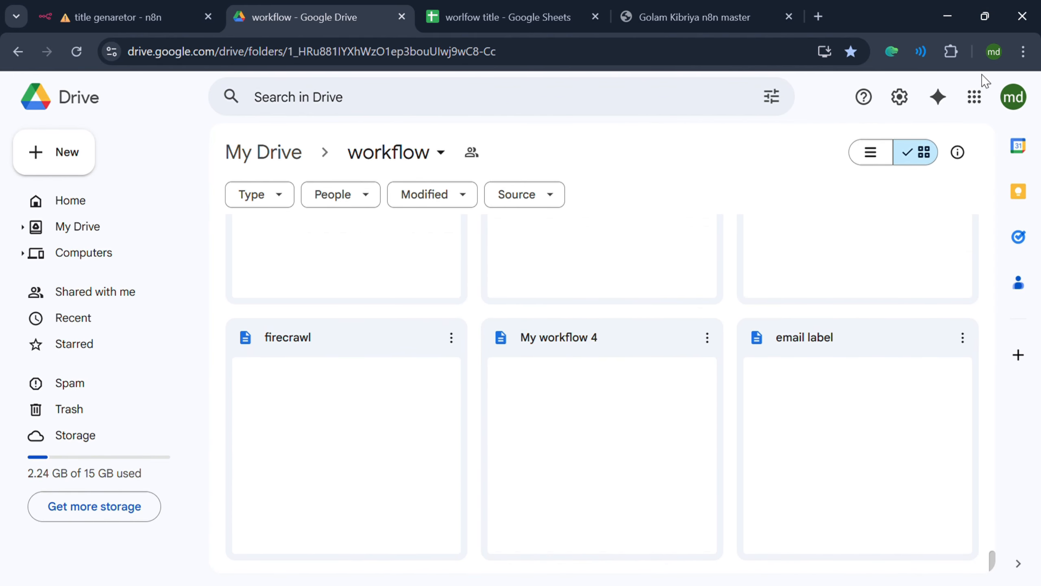